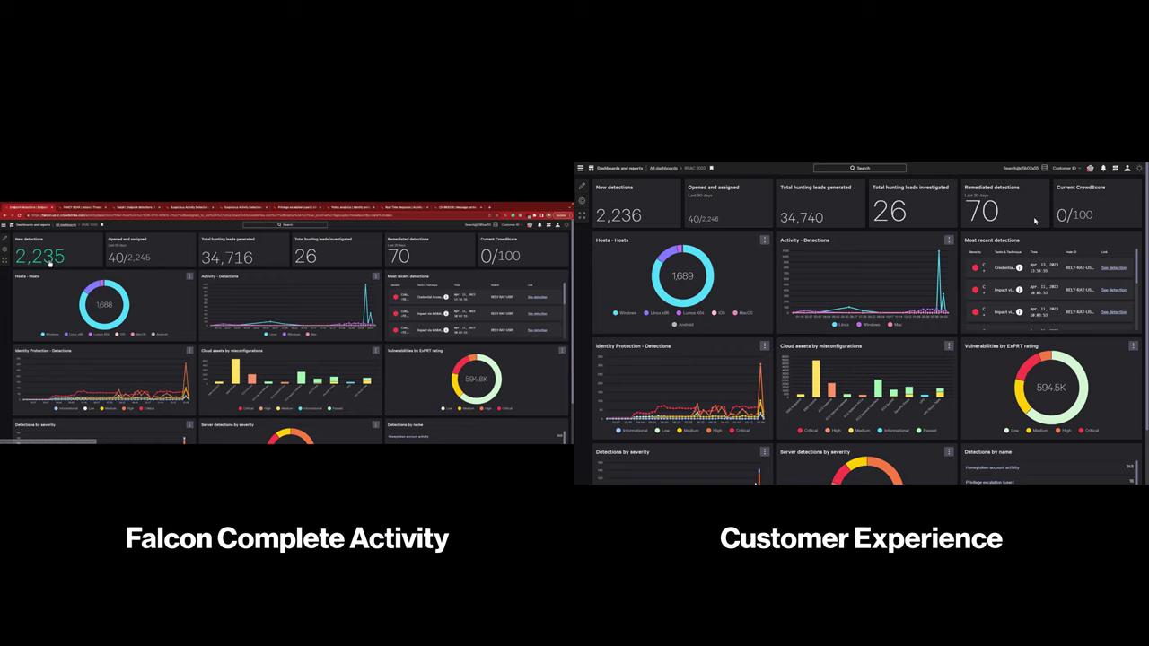
Open the new detections and review the process tree of the Defense Evasion detection down to msdt.exe
{"action": "left_click", "coordinate": [50, 260]}
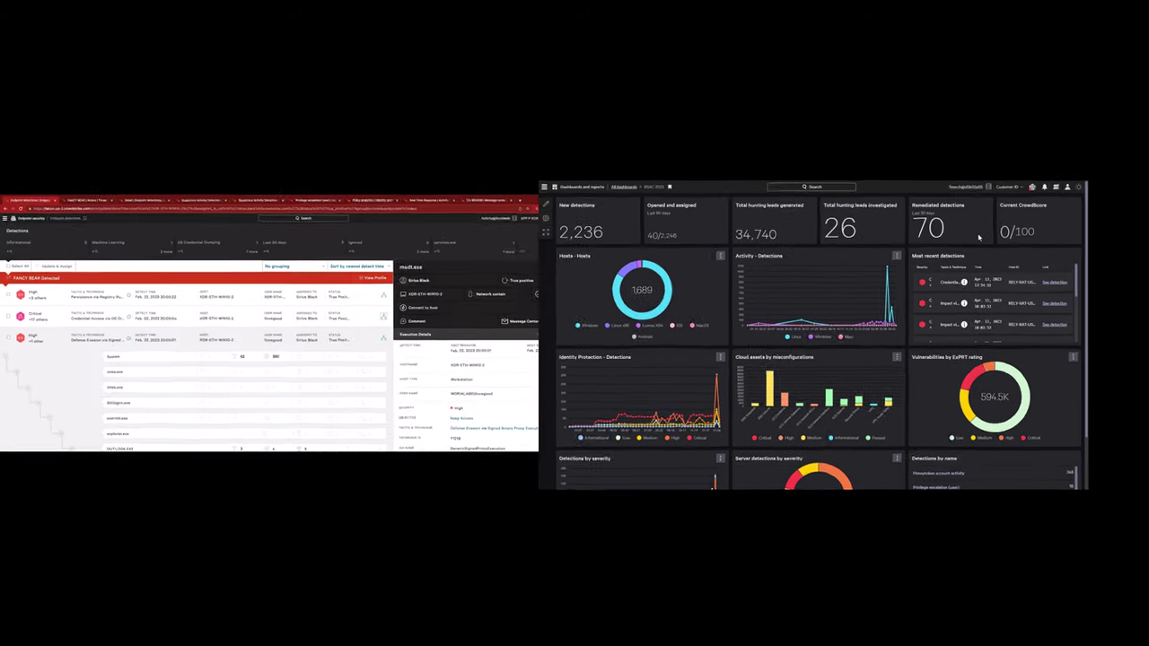
{"action": "scroll", "coordinate": [634, 269], "scroll_direction": "down", "scroll_amount": 3}
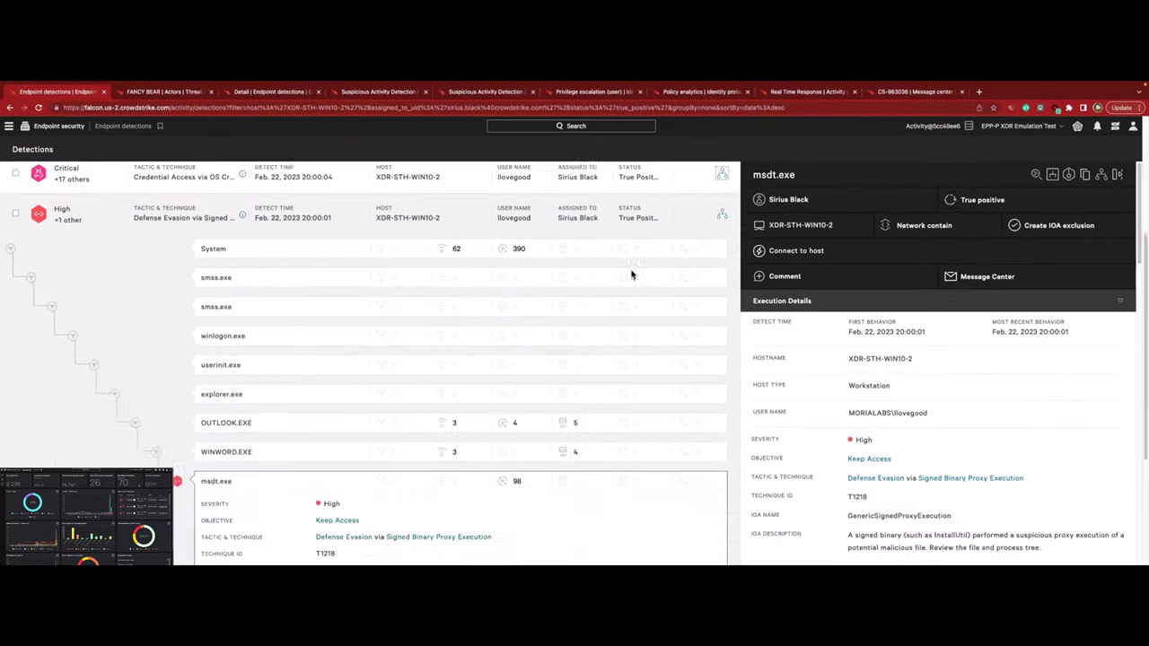
{"action": "scroll", "coordinate": [664, 359], "scroll_direction": "up", "scroll_amount": 4}
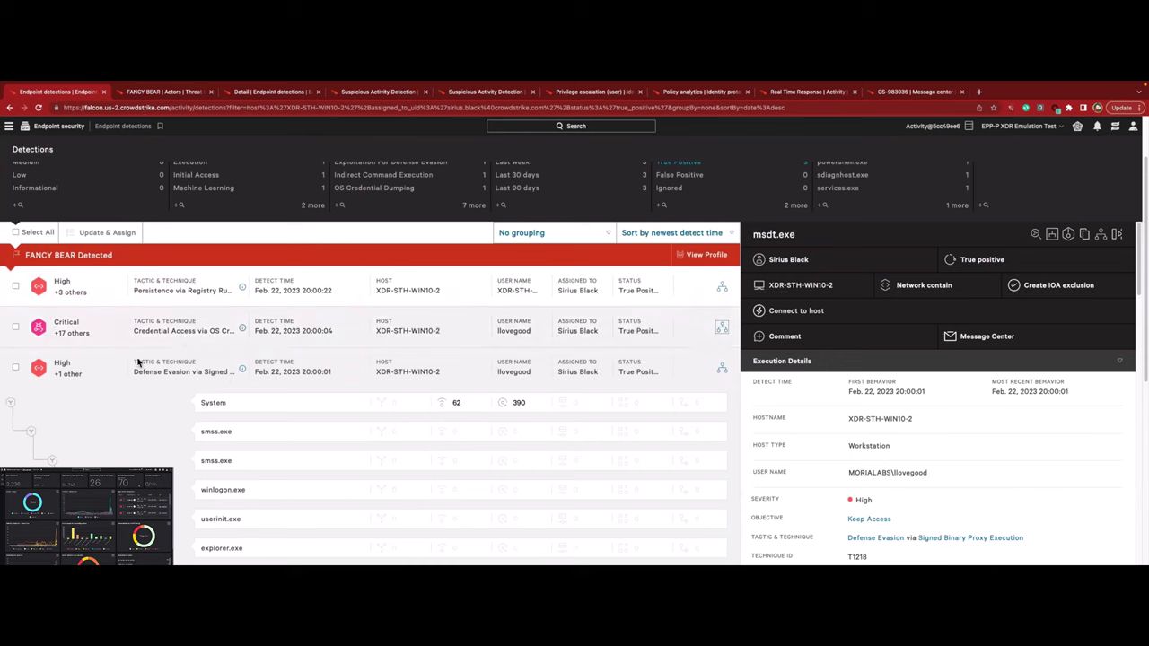
{"action": "scroll", "coordinate": [346, 369], "scroll_direction": "down", "scroll_amount": 5}
{"action": "scroll", "coordinate": [346, 369], "scroll_direction": "down", "scroll_amount": 1}
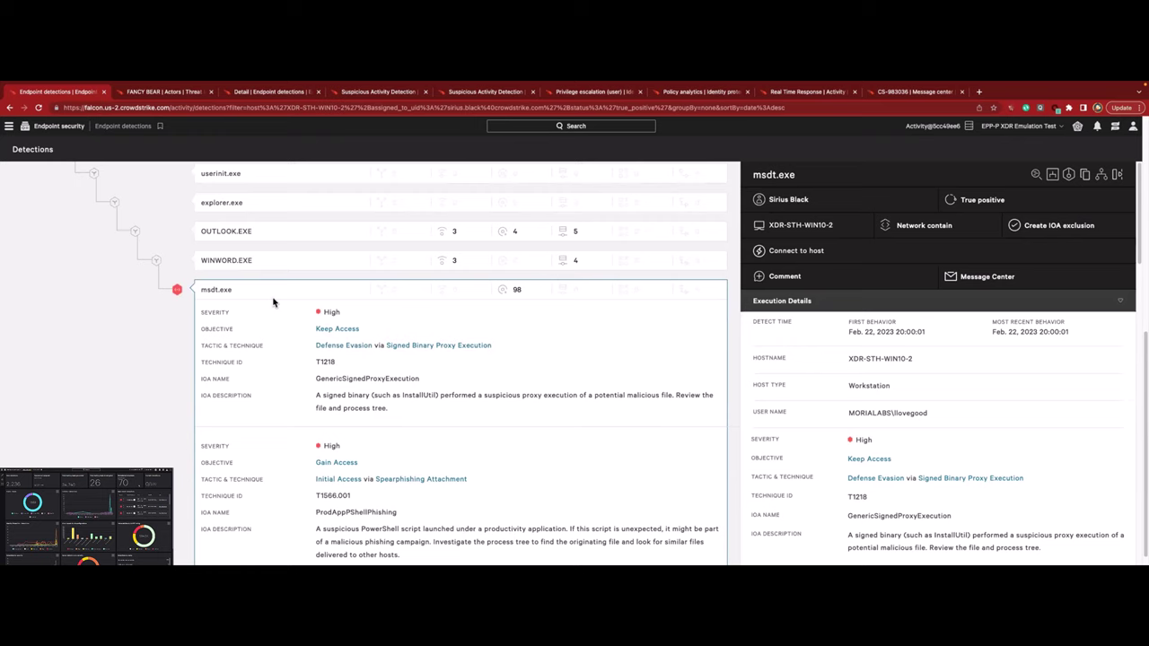
Show the full command line in the msdt.exe execution details
{"action": "scroll", "coordinate": [820, 398], "scroll_direction": "down", "scroll_amount": 5}
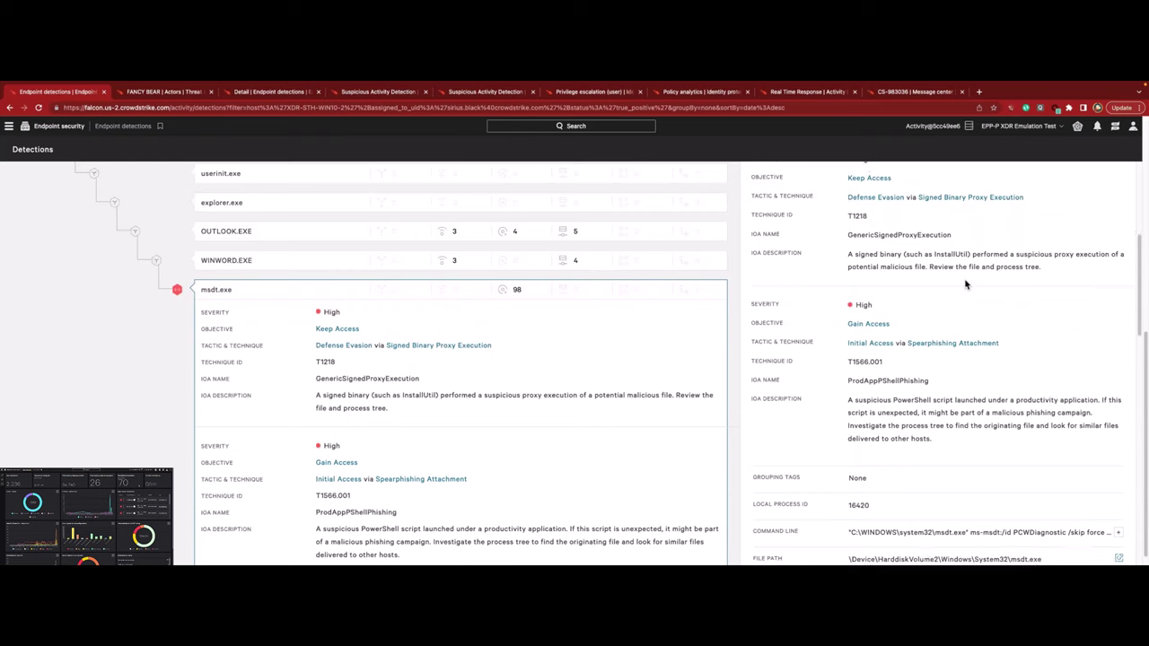
{"action": "scroll", "coordinate": [966, 284], "scroll_direction": "down", "scroll_amount": 2}
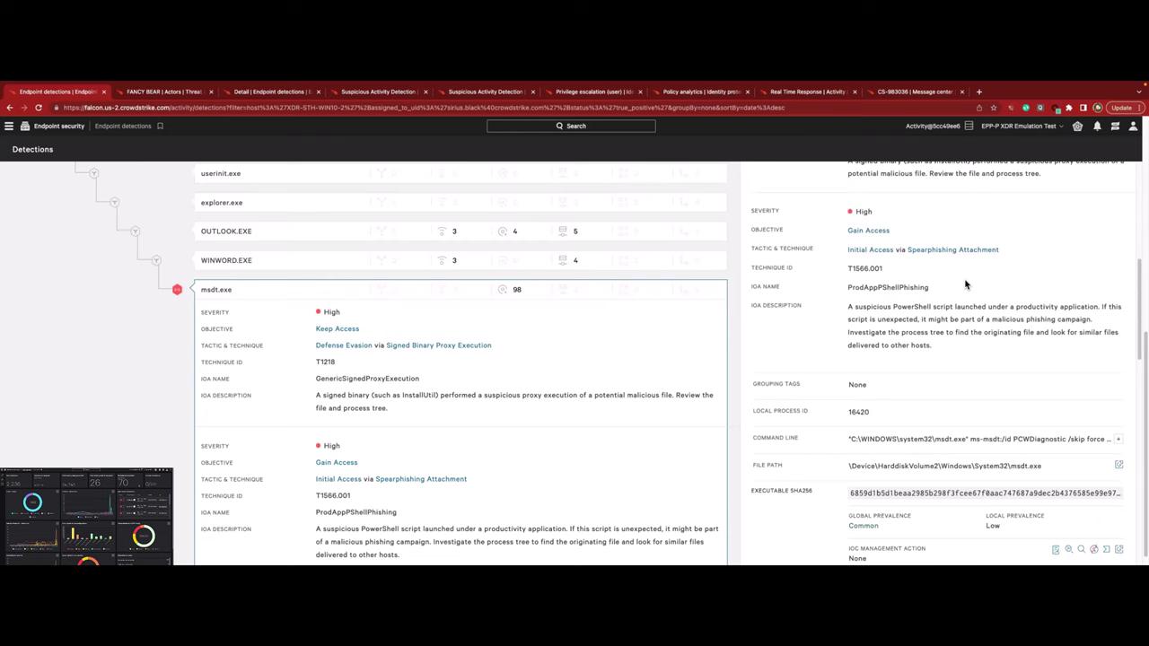
{"action": "scroll", "coordinate": [965, 285], "scroll_direction": "down", "scroll_amount": 1}
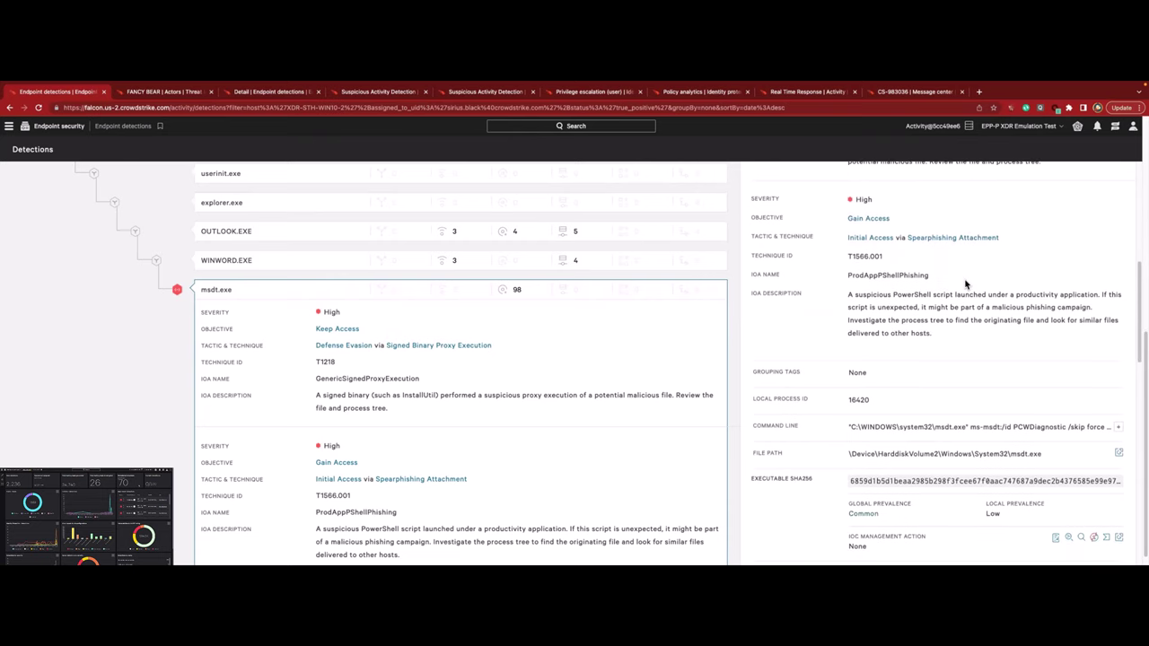
{"action": "scroll", "coordinate": [965, 285], "scroll_direction": "down", "scroll_amount": 1}
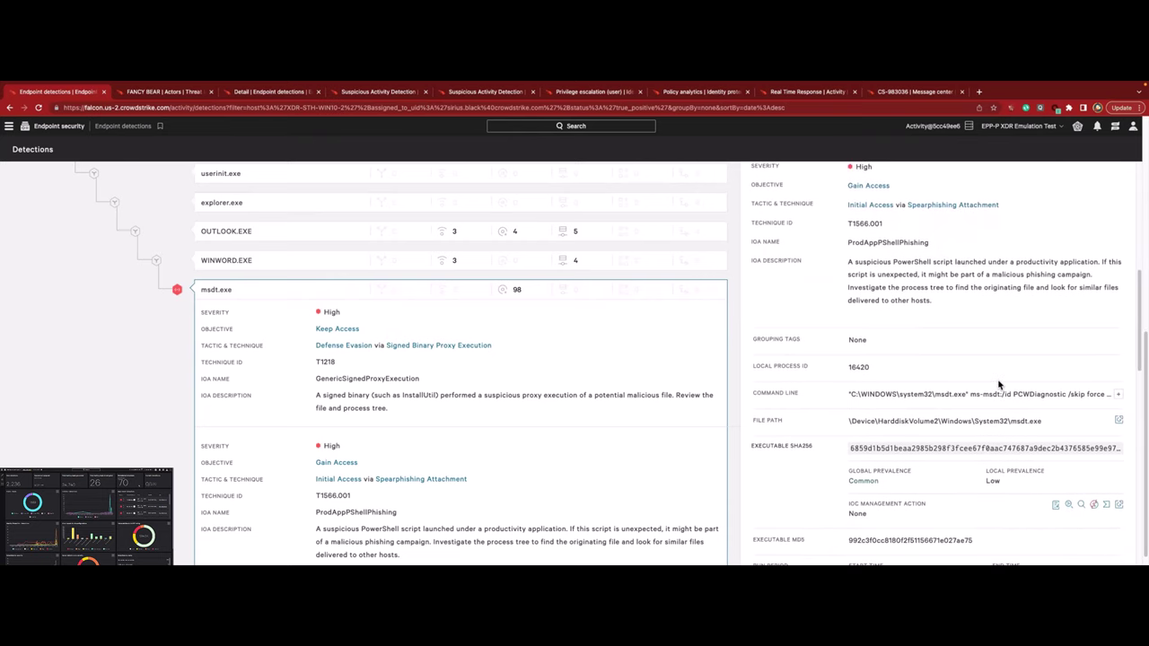
{"action": "left_click", "coordinate": [1117, 395]}
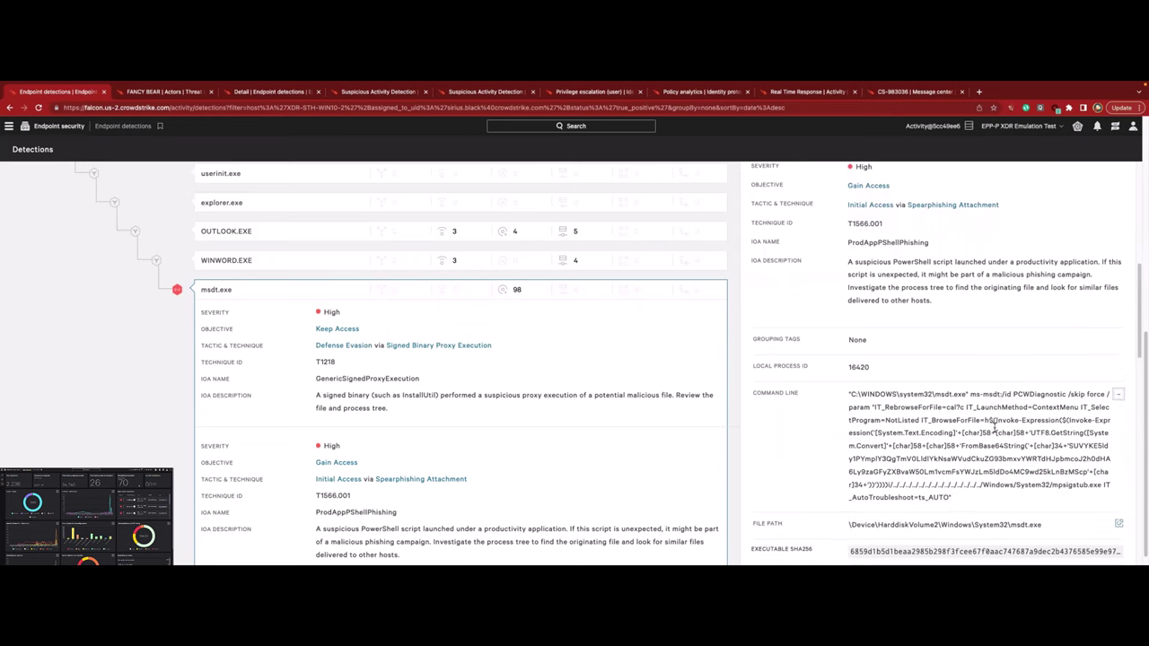
Inspect the WINWORD.EXE process details and highlight the customer_invoice.docx path in its command line
{"action": "scroll", "coordinate": [978, 431], "scroll_direction": "down", "scroll_amount": 5}
{"action": "scroll", "coordinate": [633, 401], "scroll_direction": "up", "scroll_amount": 5}
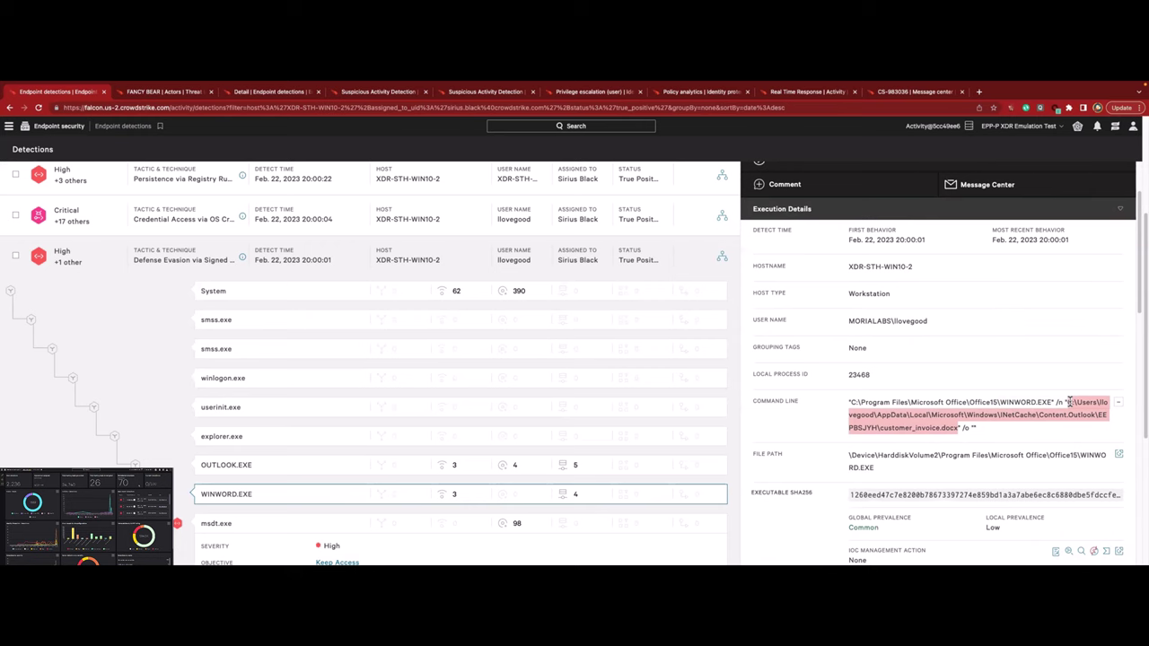
{"action": "scroll", "coordinate": [195, 308], "scroll_direction": "up", "scroll_amount": 3}
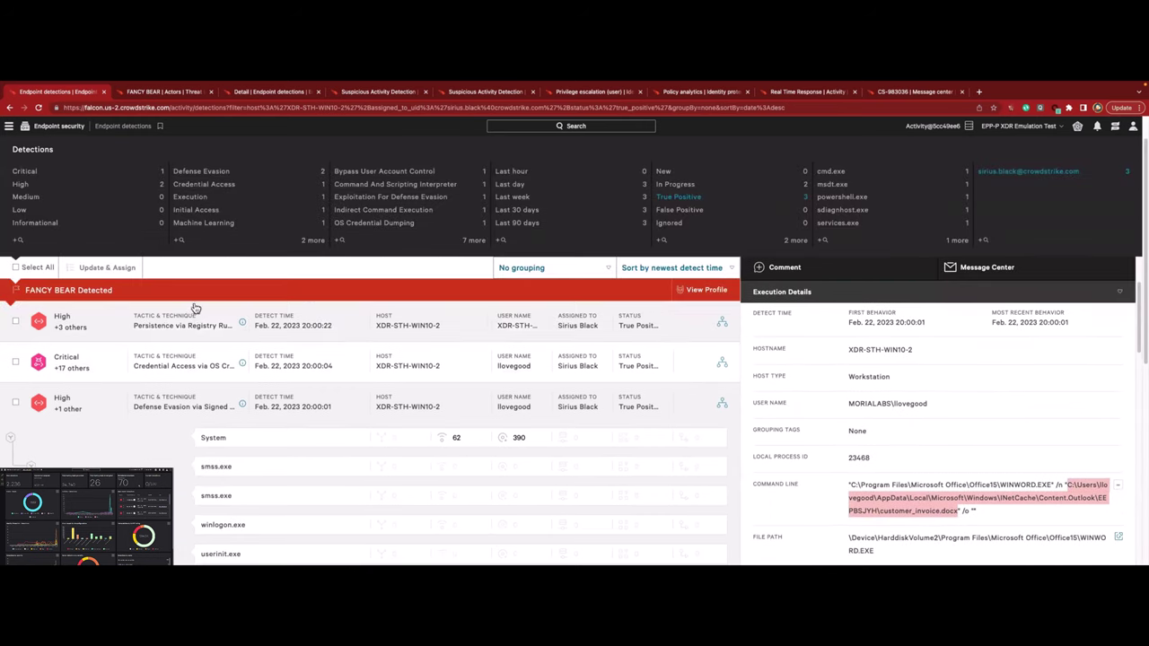
Open the FANCY BEAR actor profile and review its summary details, activity and description
{"action": "left_click", "coordinate": [183, 94]}
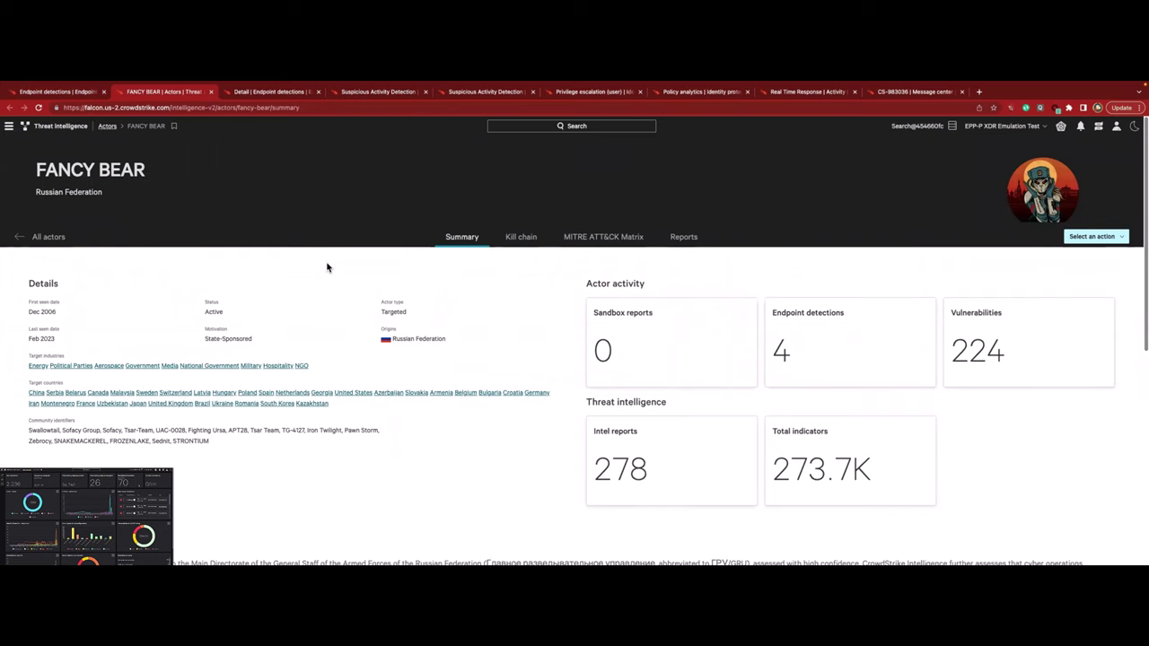
{"action": "scroll", "coordinate": [328, 266], "scroll_direction": "down", "scroll_amount": 1}
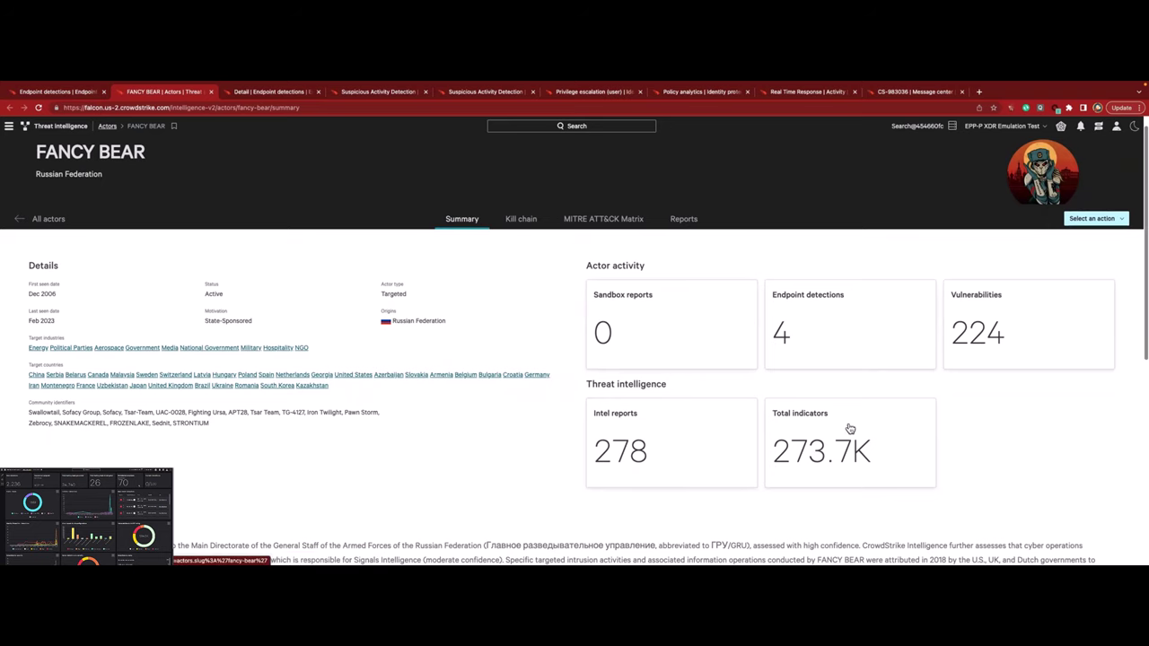
{"action": "scroll", "coordinate": [846, 431], "scroll_direction": "down", "scroll_amount": 5}
{"action": "scroll", "coordinate": [846, 431], "scroll_direction": "down", "scroll_amount": 2}
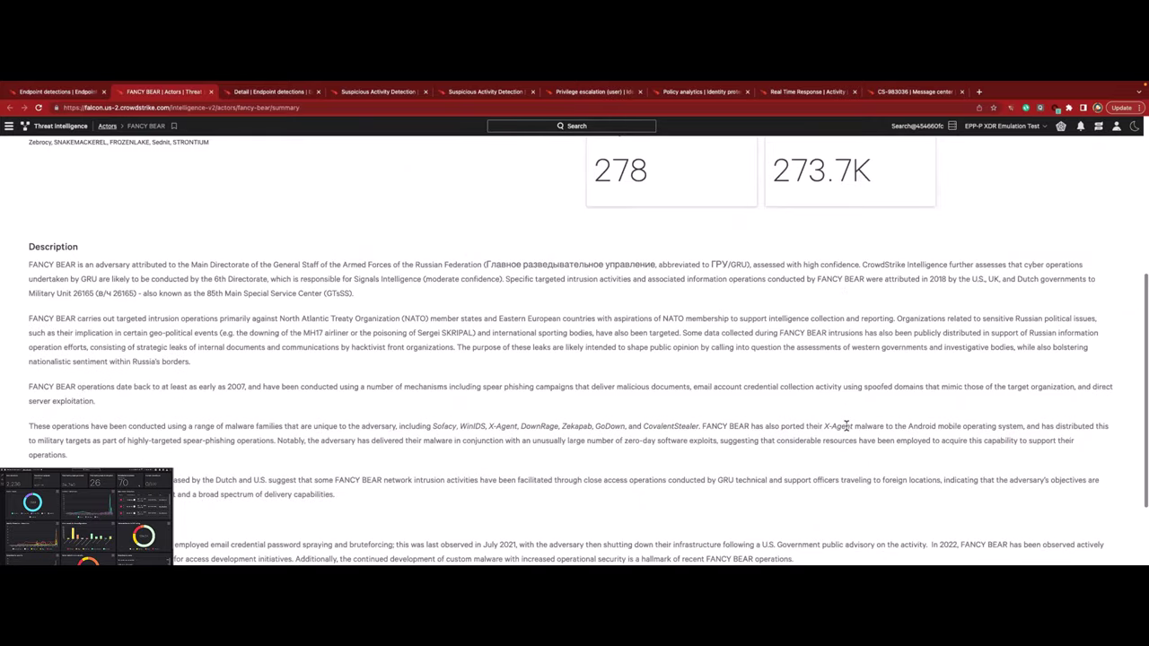
{"action": "scroll", "coordinate": [846, 428], "scroll_direction": "up", "scroll_amount": 3}
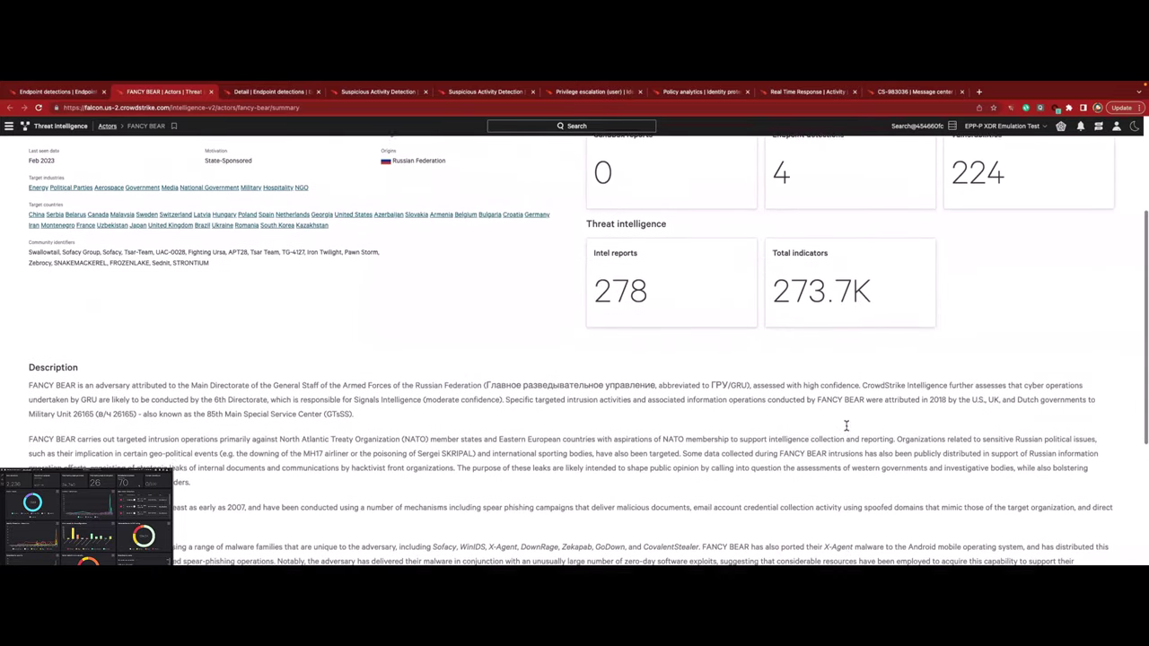
{"action": "scroll", "coordinate": [846, 431], "scroll_direction": "up", "scroll_amount": 3}
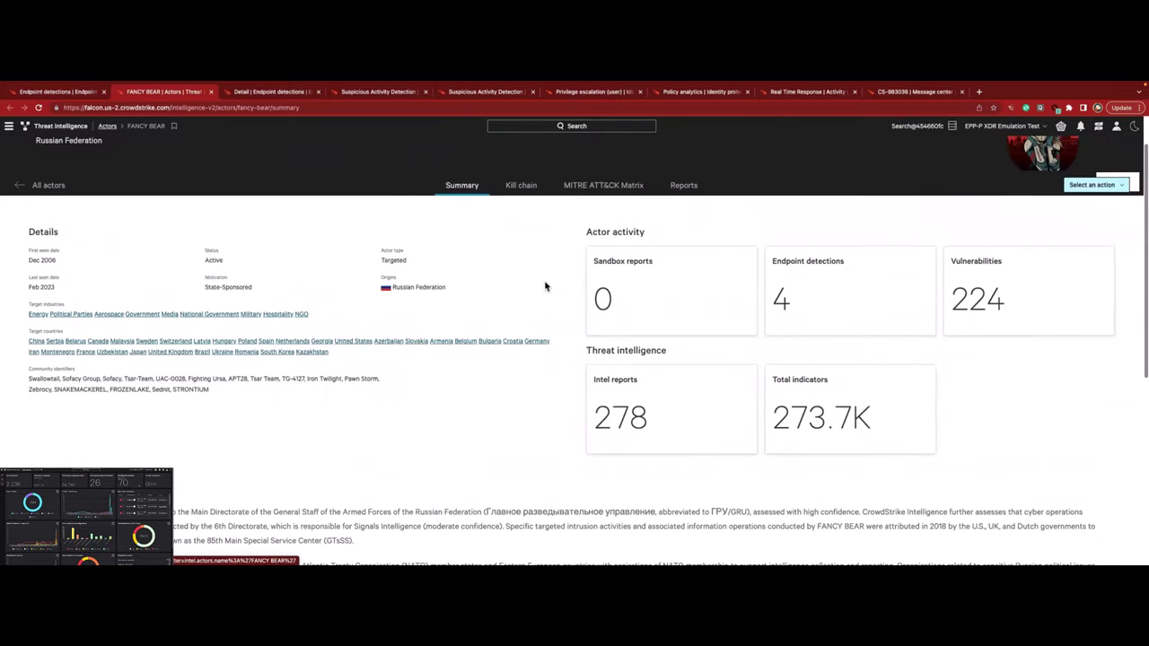
Return to the endpoint detections, expand the Critical Credential Access detection and review the sdiagnhost.exe behaviors
{"action": "left_click", "coordinate": [61, 93]}
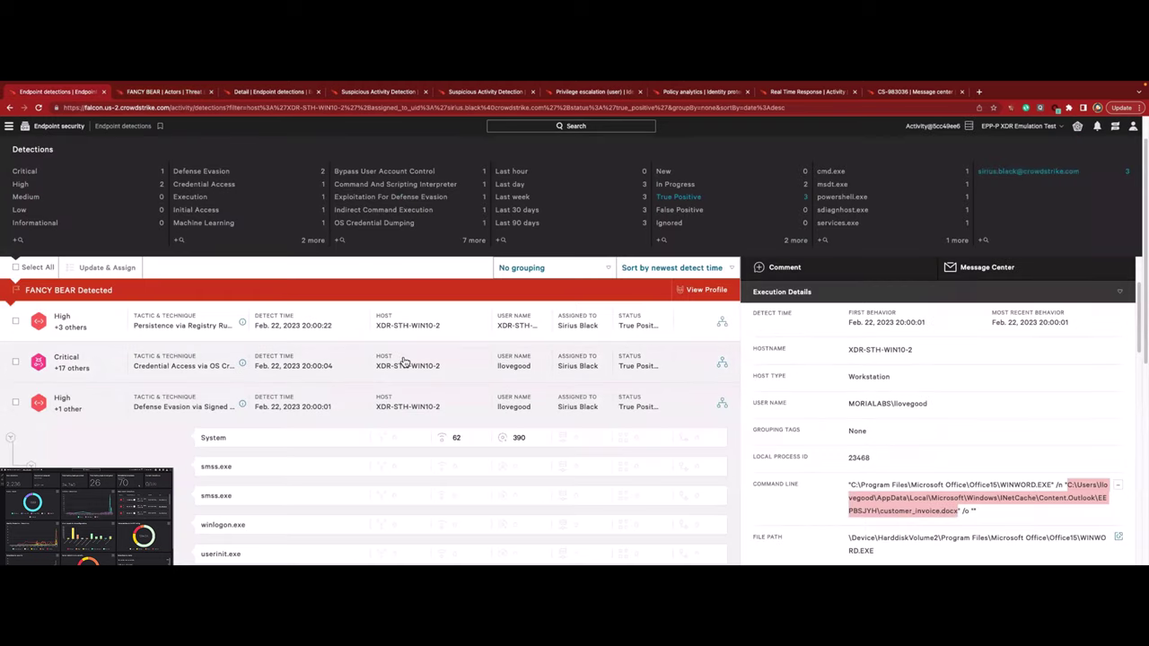
{"action": "left_click", "coordinate": [454, 363]}
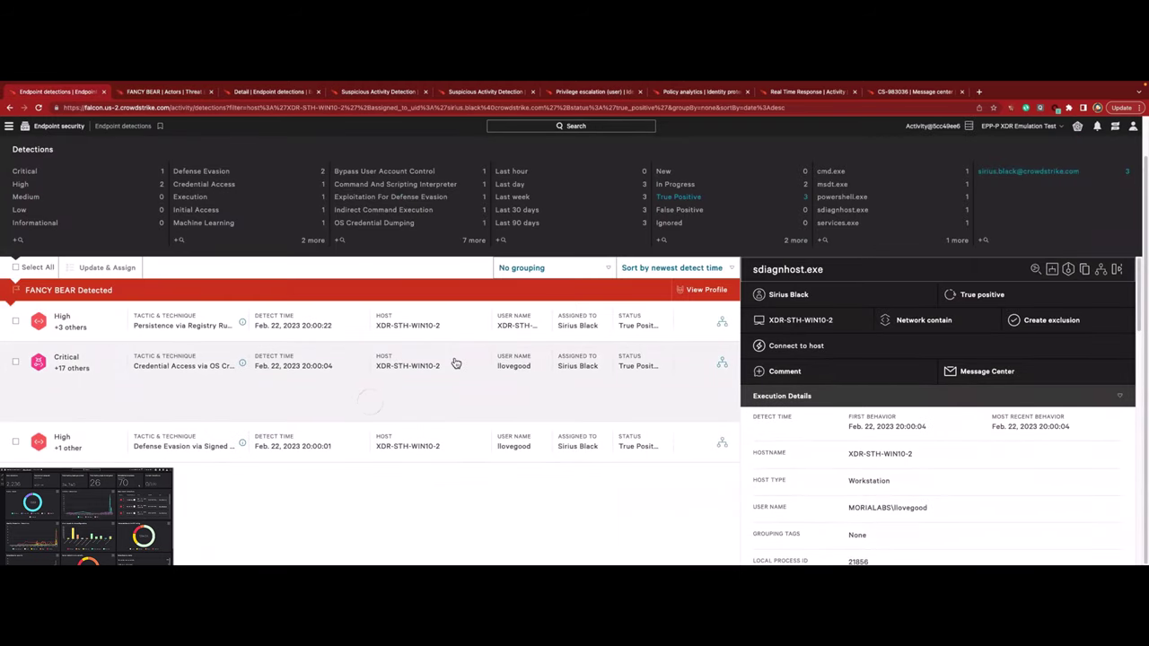
{"action": "scroll", "coordinate": [458, 386], "scroll_direction": "down", "scroll_amount": 5}
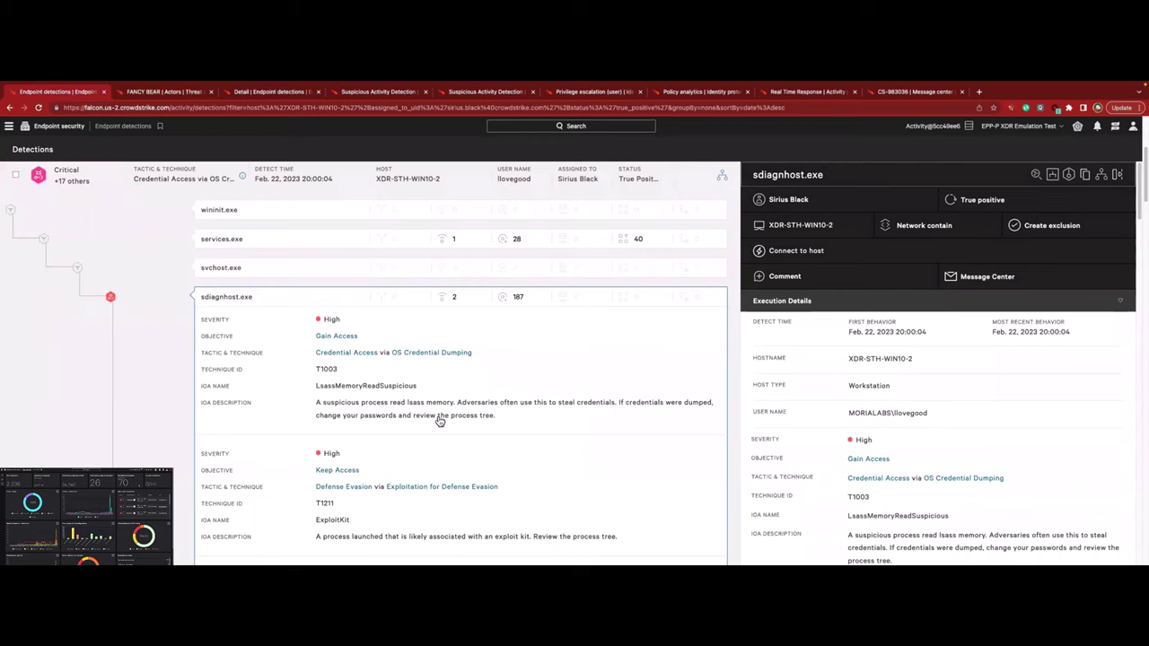
{"action": "scroll", "coordinate": [377, 305], "scroll_direction": "down", "scroll_amount": 1}
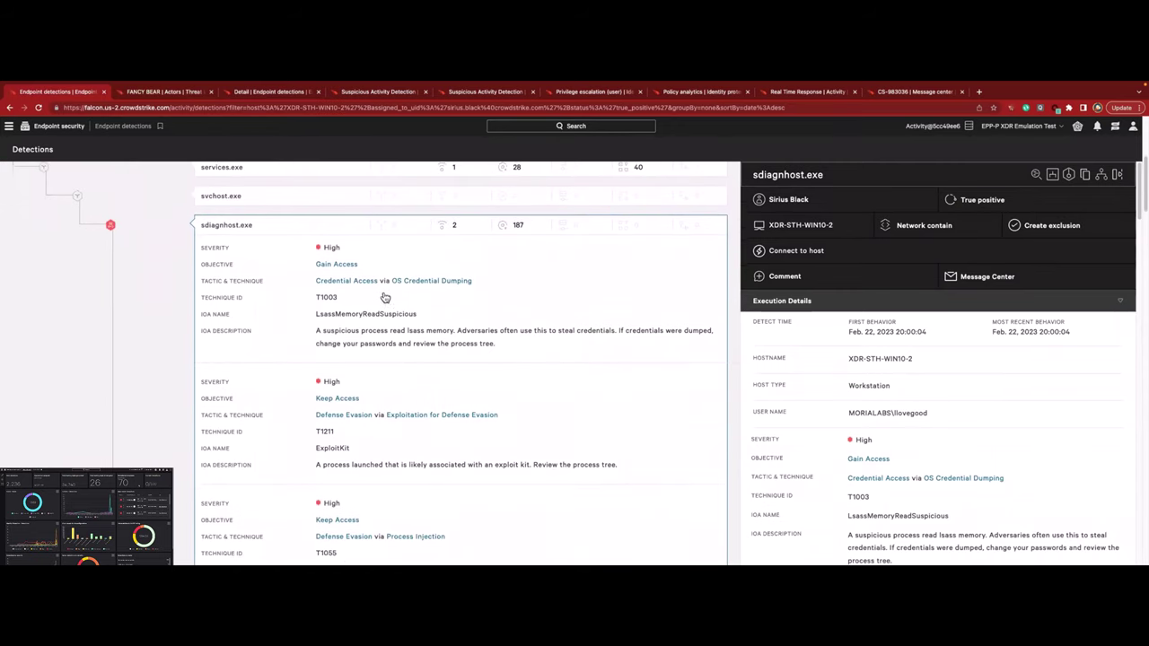
{"action": "scroll", "coordinate": [383, 297], "scroll_direction": "down", "scroll_amount": 1}
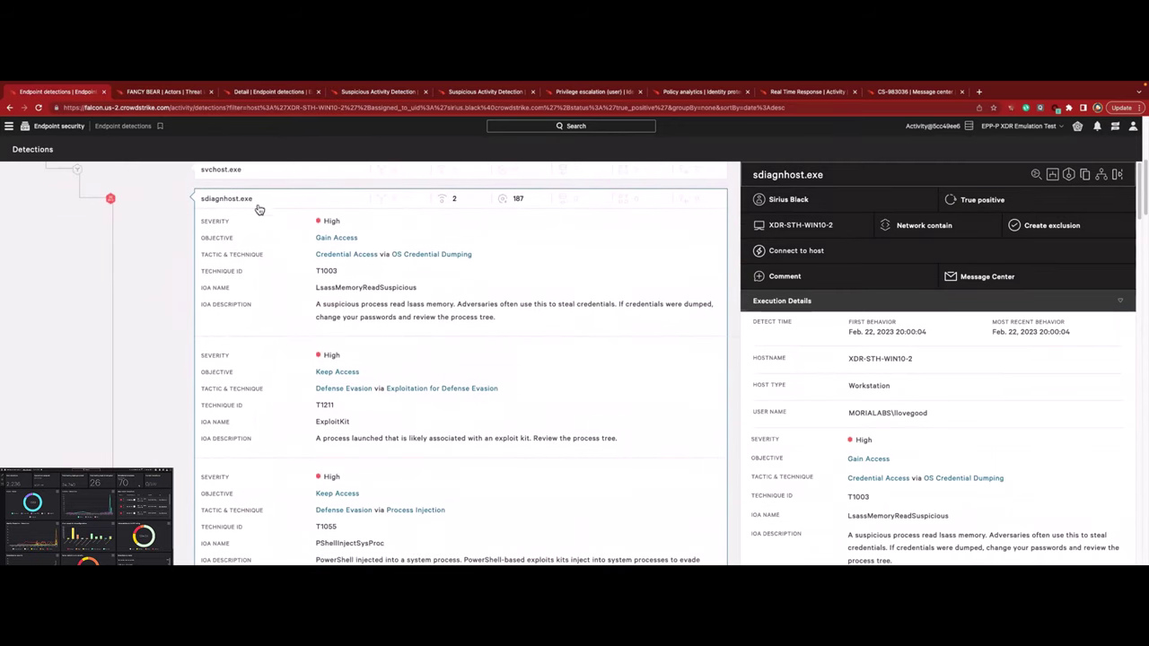
{"action": "scroll", "coordinate": [295, 293], "scroll_direction": "down", "scroll_amount": 1}
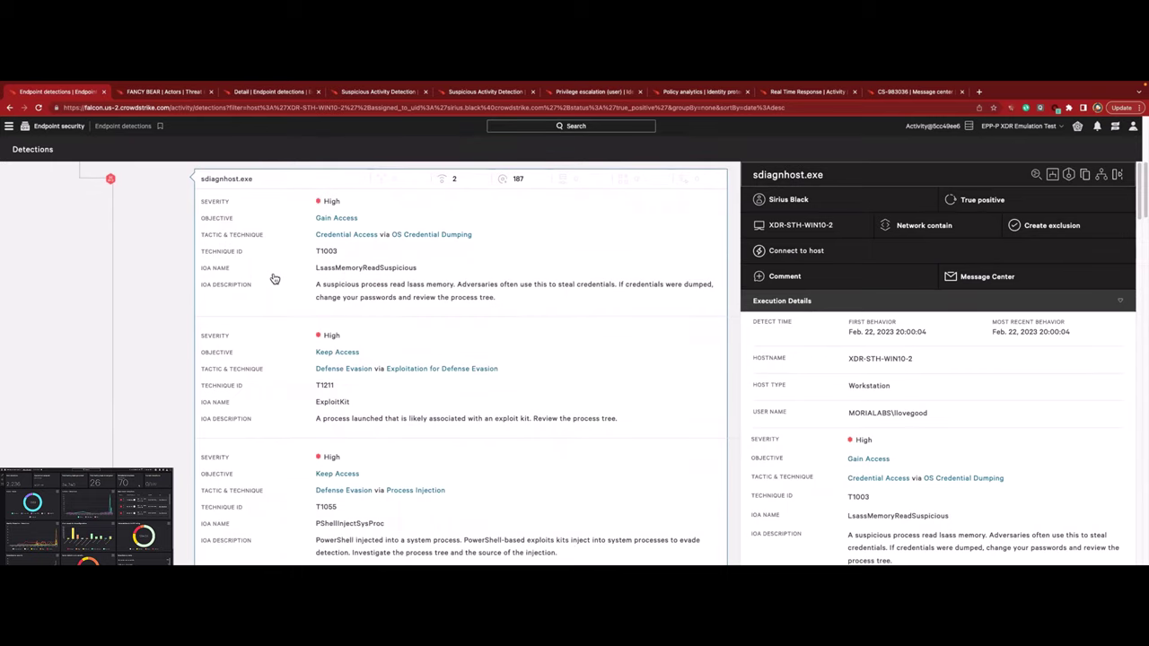
{"action": "scroll", "coordinate": [274, 279], "scroll_direction": "down", "scroll_amount": 5}
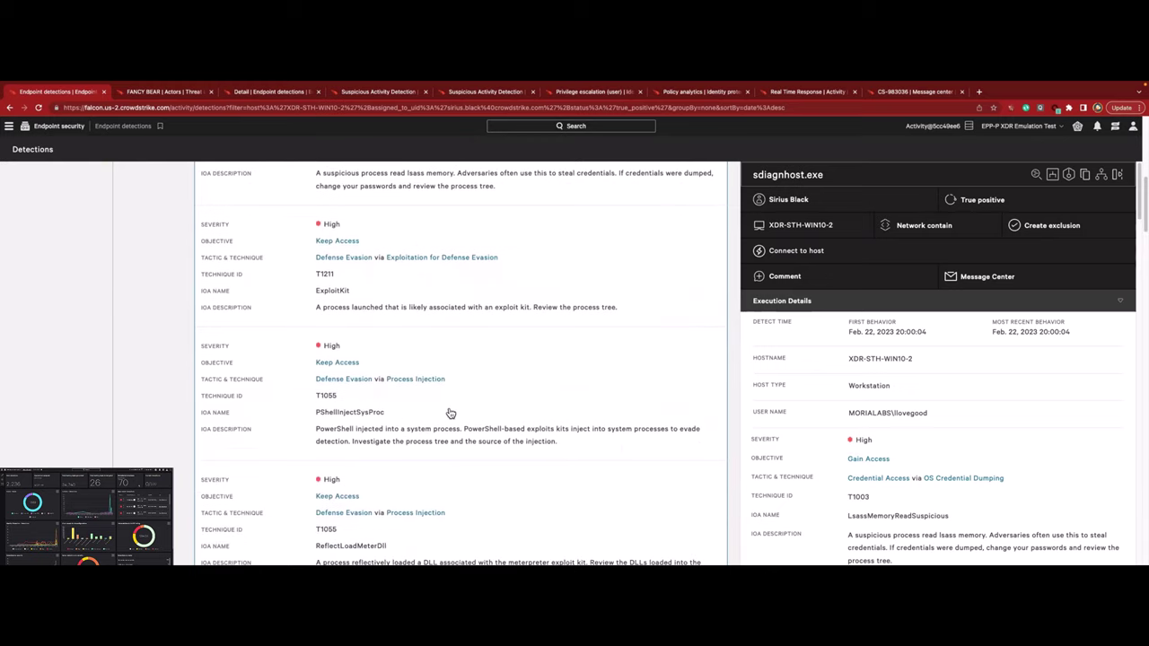
{"action": "scroll", "coordinate": [451, 413], "scroll_direction": "down", "scroll_amount": 4}
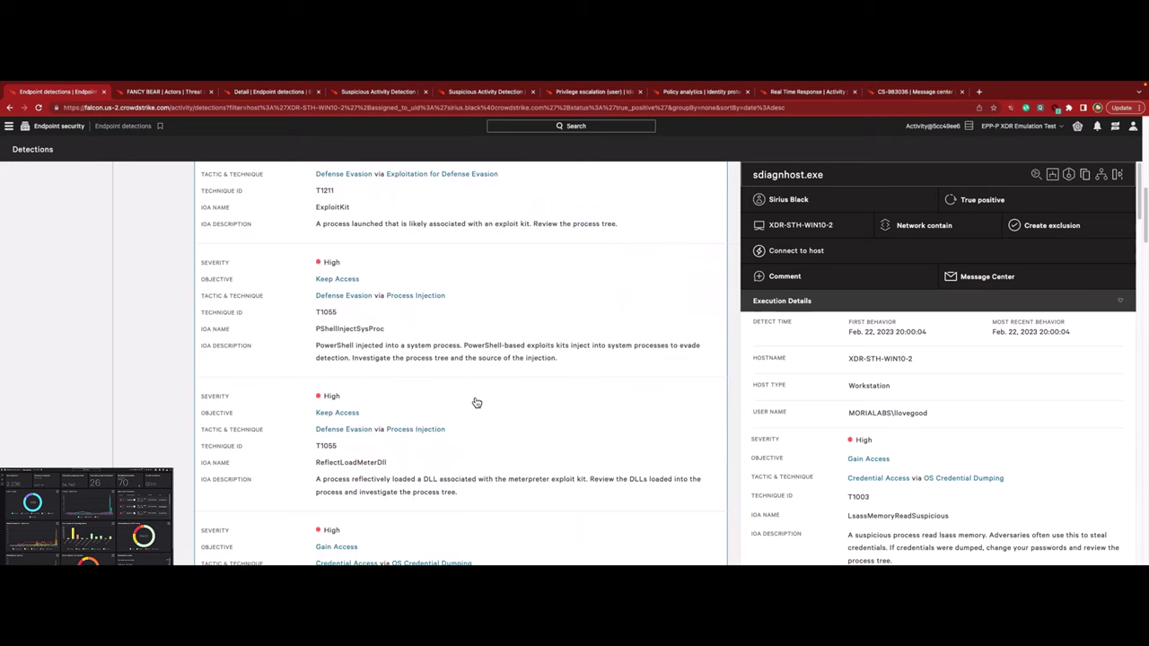
Network contain the host XDR-STH-WIN10-2 and review the remaining behaviors of the Critical detection
{"action": "left_click", "coordinate": [906, 225]}
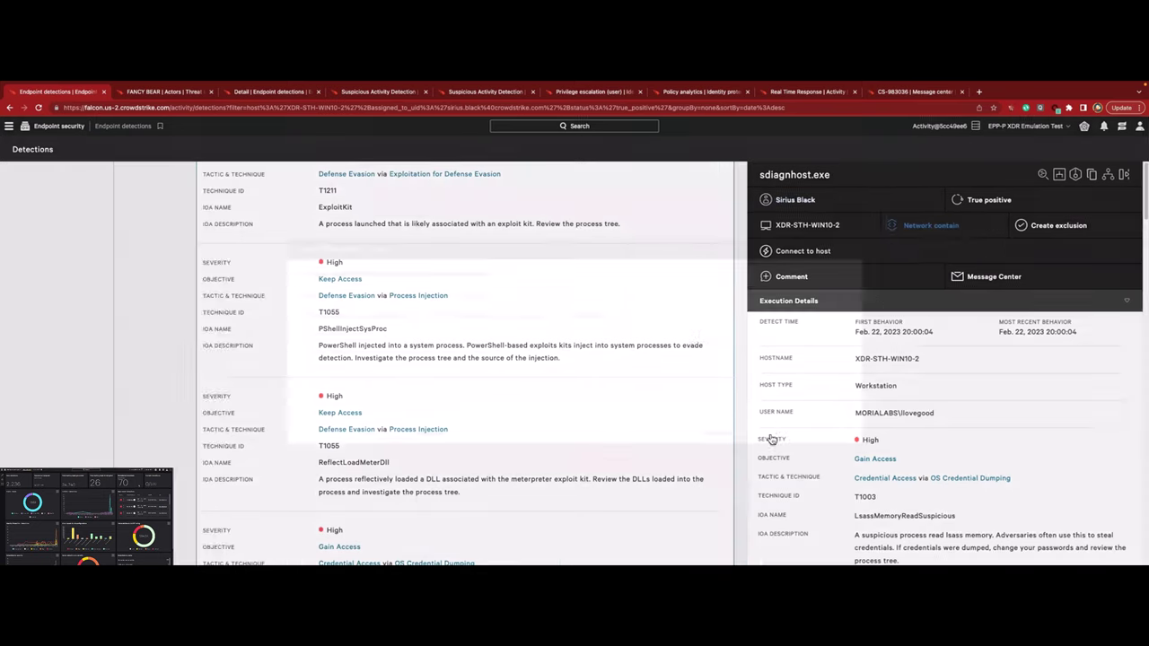
{"action": "scroll", "coordinate": [681, 424], "scroll_direction": "down", "scroll_amount": 15}
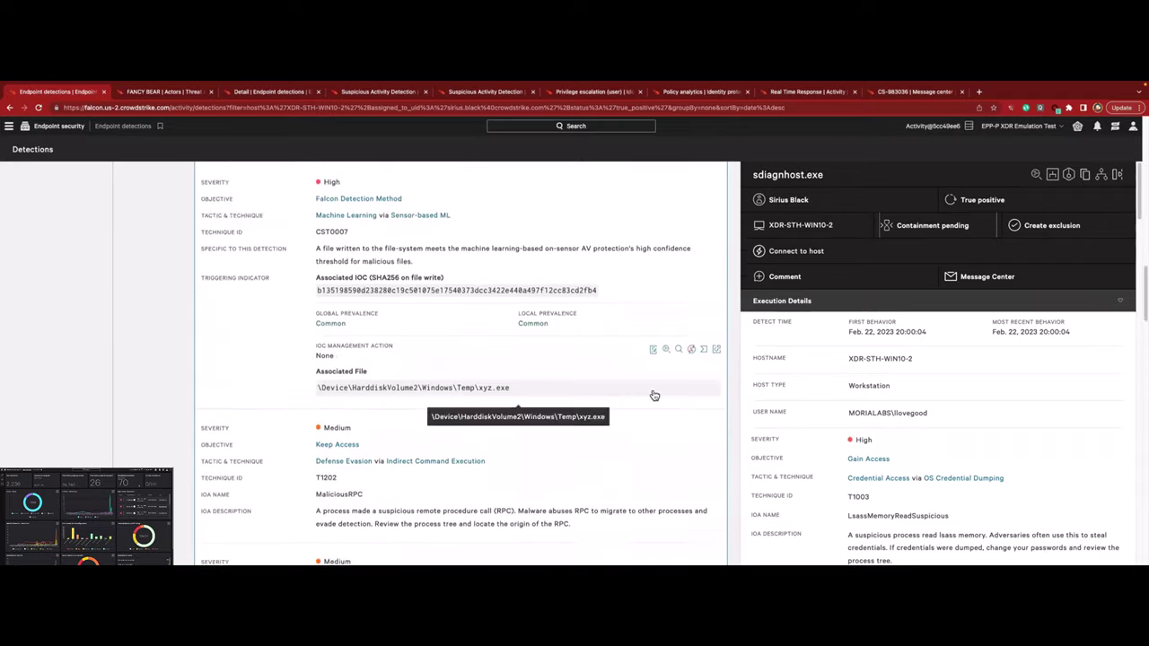
{"action": "scroll", "coordinate": [626, 444], "scroll_direction": "down", "scroll_amount": 2}
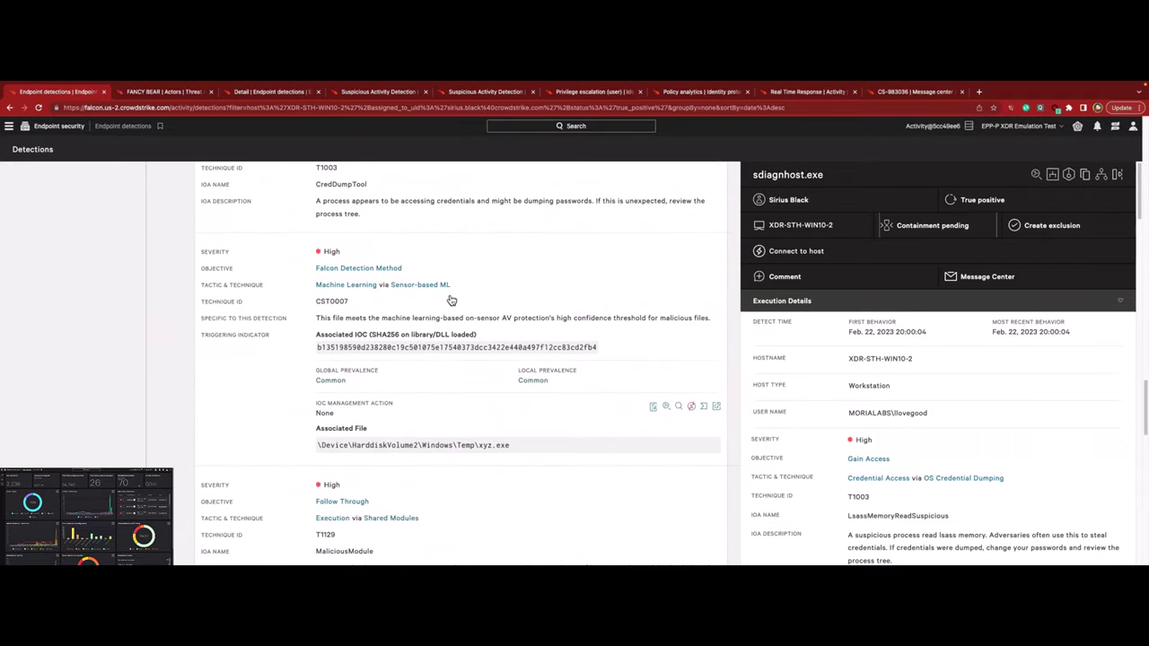
Open the detection's graphical process tree and examine the execution details and network operations of powershell.exe
{"action": "key", "text": "super+3"}
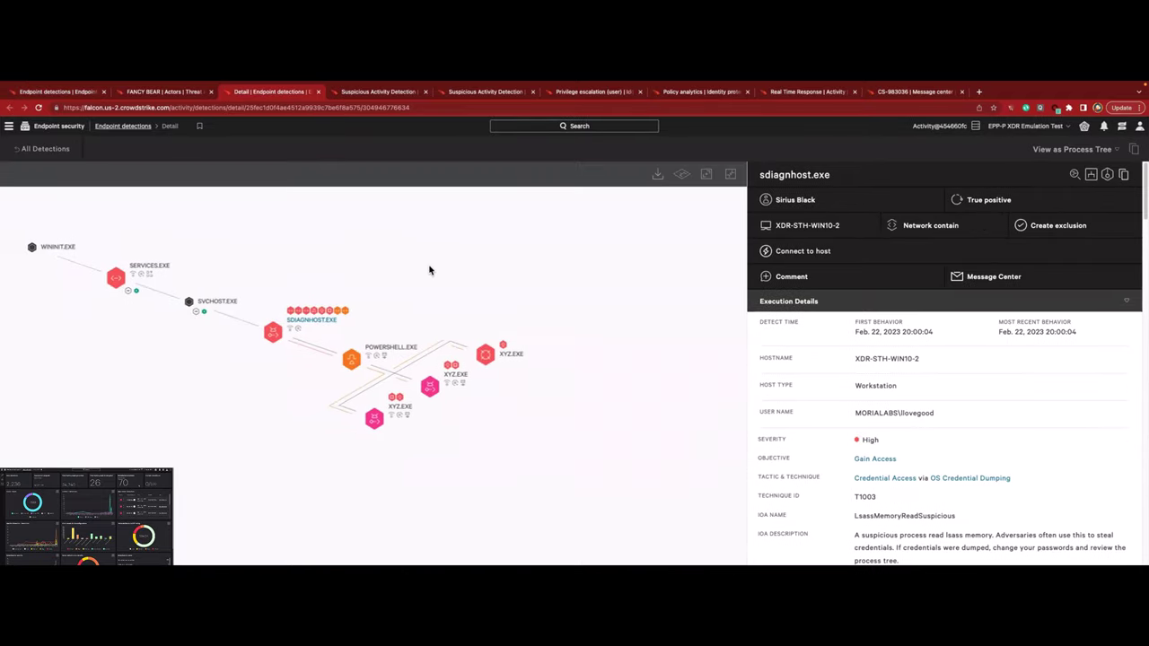
{"action": "left_click", "coordinate": [402, 384]}
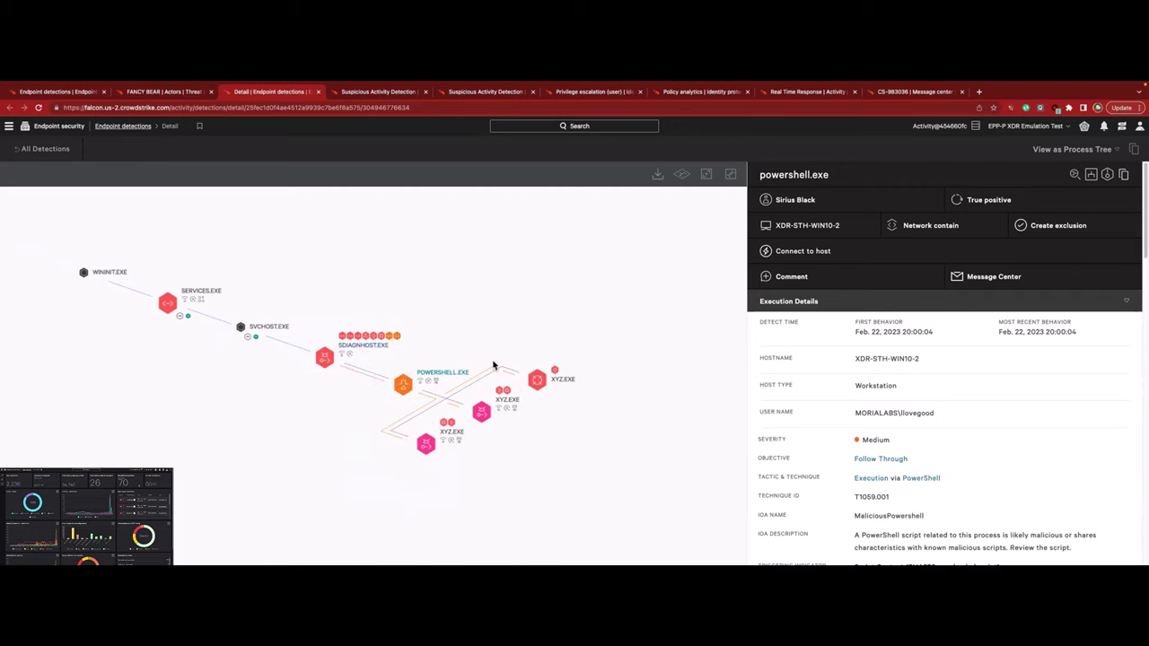
{"action": "scroll", "coordinate": [922, 436], "scroll_direction": "down", "scroll_amount": 10}
{"action": "scroll", "coordinate": [904, 331], "scroll_direction": "up", "scroll_amount": 2}
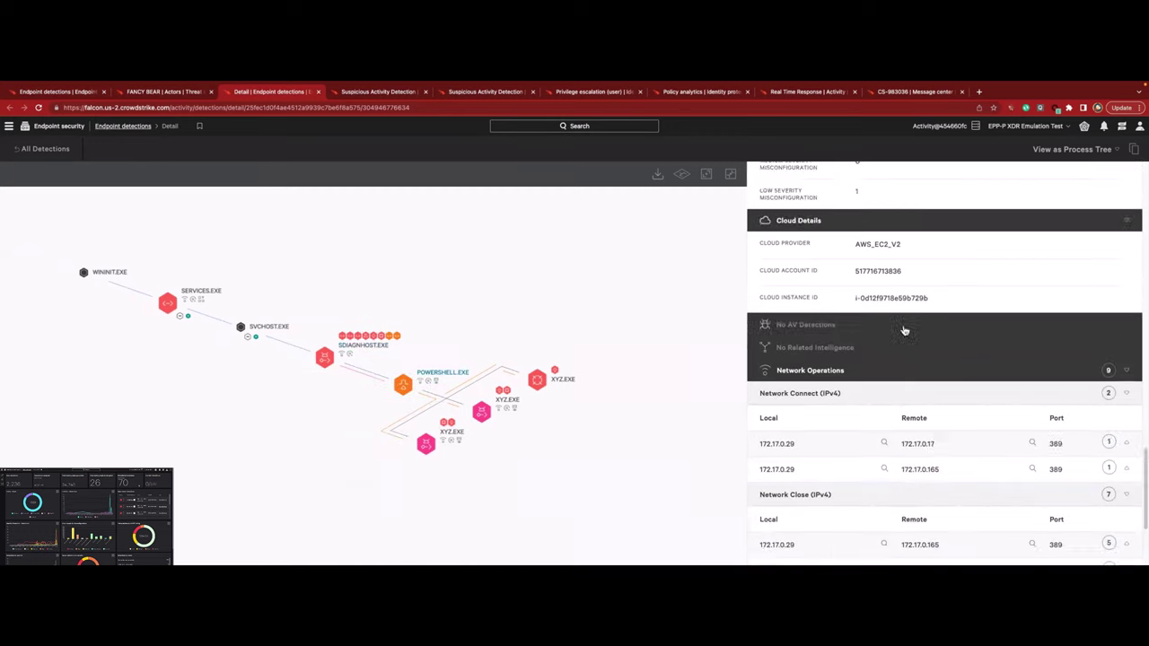
{"action": "scroll", "coordinate": [904, 331], "scroll_direction": "up", "scroll_amount": 2}
{"action": "scroll", "coordinate": [882, 363], "scroll_direction": "up", "scroll_amount": 5}
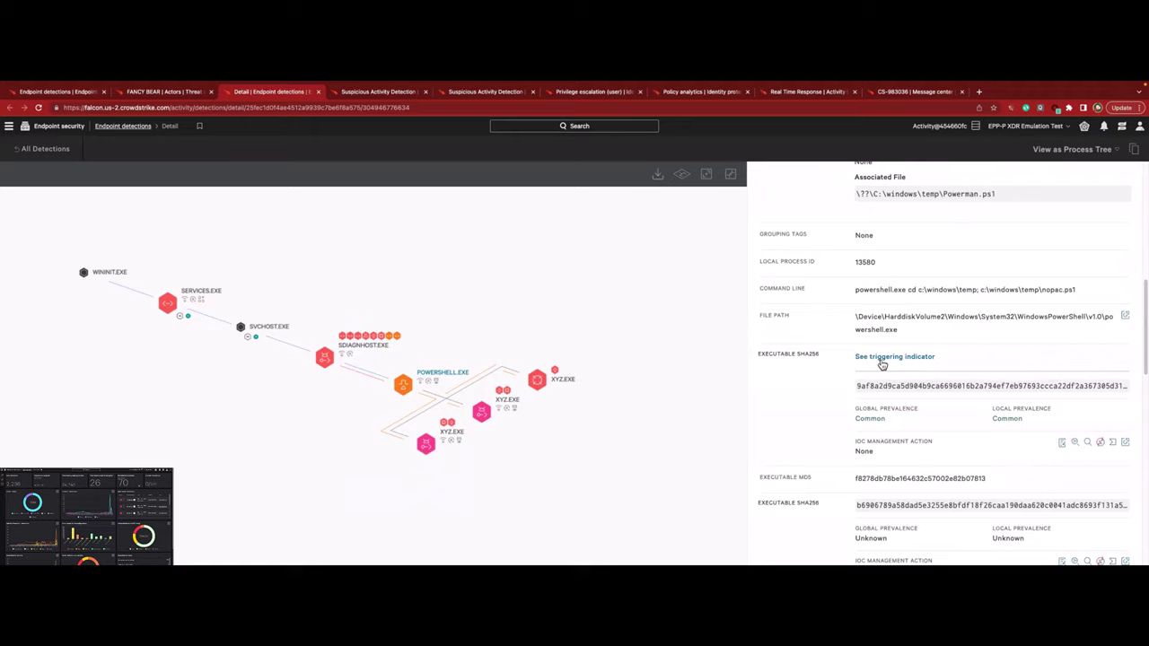
Go to the triggering indicator of powershell.exe, highlight the Powerman.ps1 file path and check the command line
{"action": "left_click", "coordinate": [882, 358]}
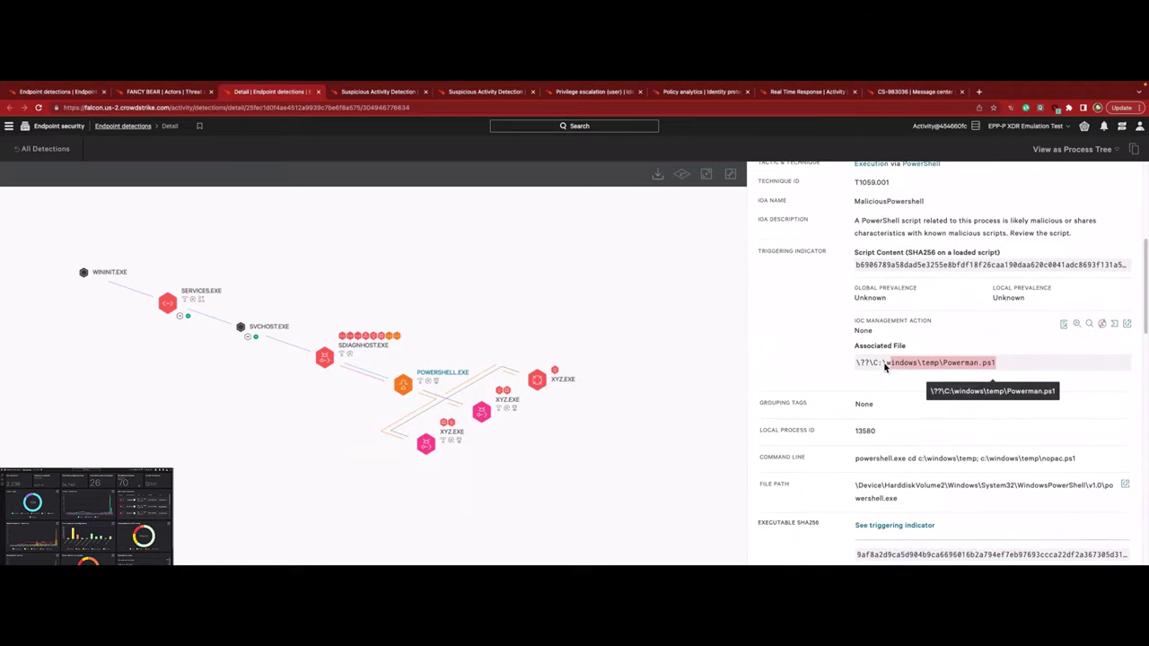
{"action": "scroll", "coordinate": [902, 371], "scroll_direction": "up", "scroll_amount": 1}
{"action": "scroll", "coordinate": [897, 422], "scroll_direction": "down", "scroll_amount": 2}
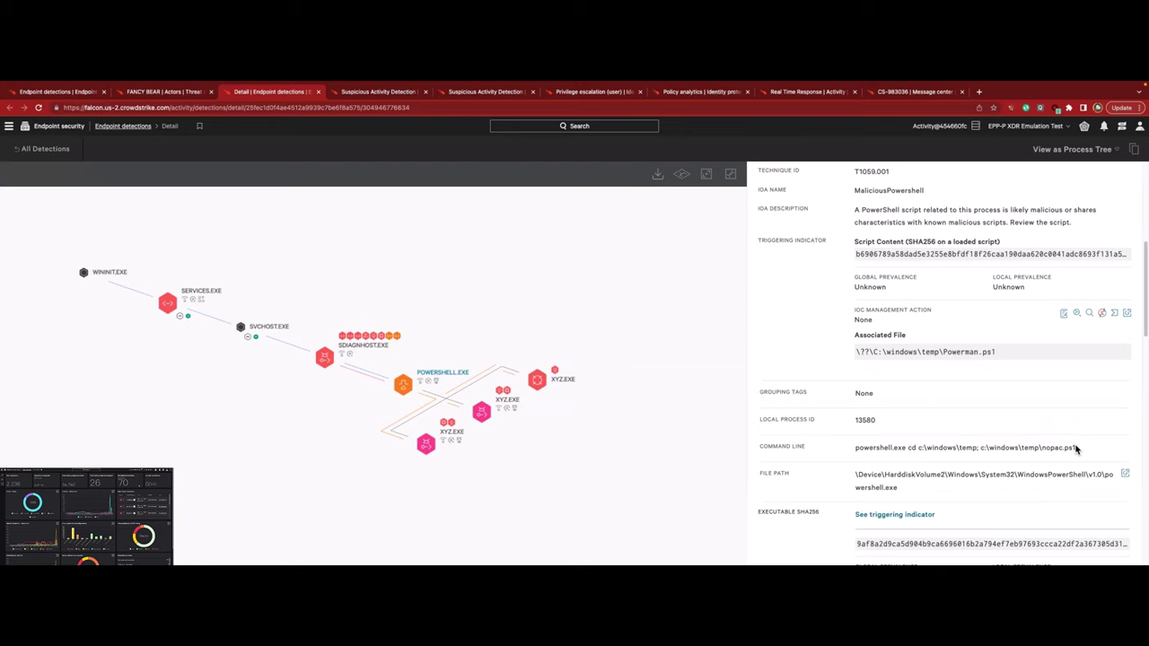
{"action": "scroll", "coordinate": [972, 415], "scroll_direction": "up", "scroll_amount": 4}
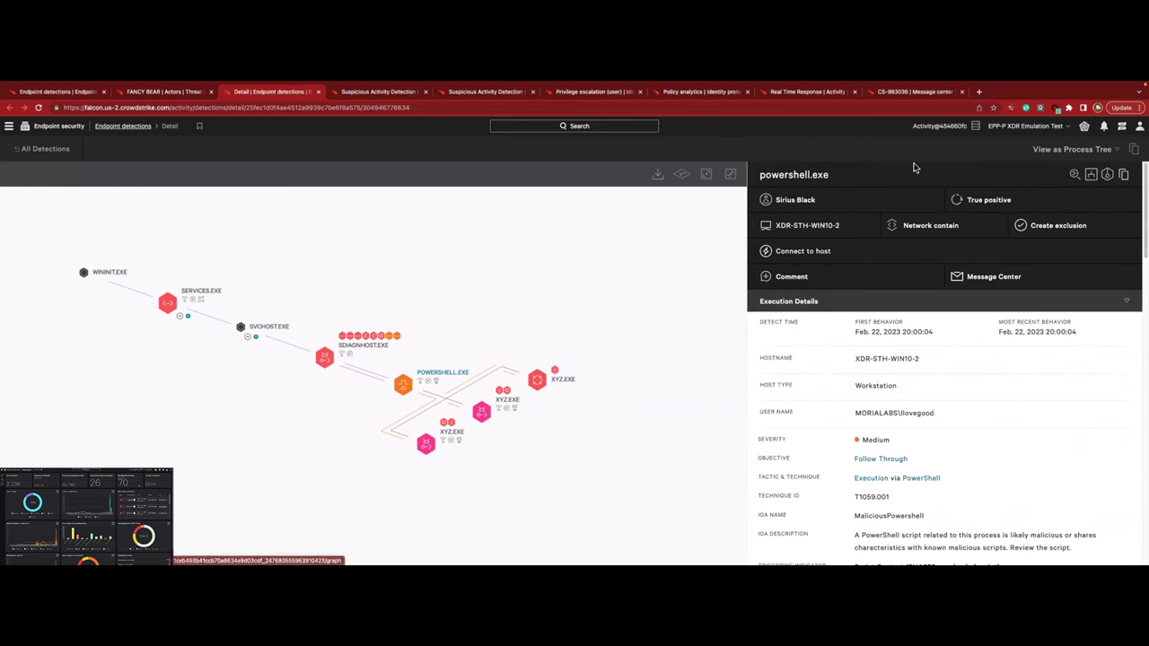
Switch to the Suspicious Activity Detection and expand its Phishing: Spearphishing Attachment indicator to check the attachment, sender and recipient
{"action": "left_click", "coordinate": [403, 92]}
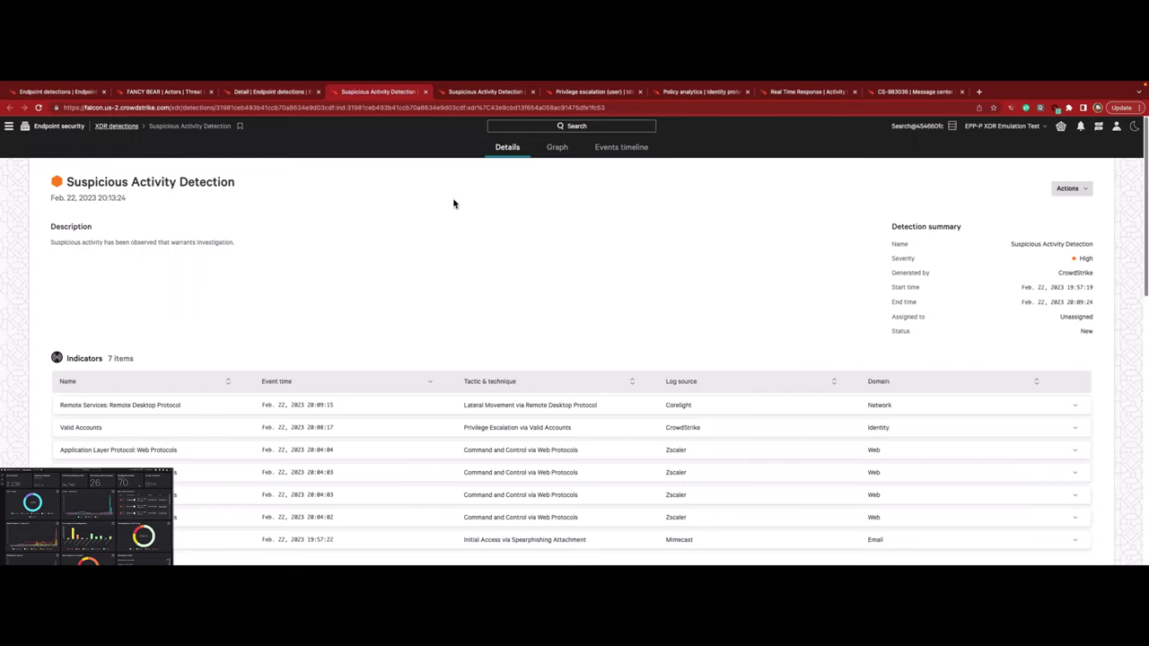
{"action": "scroll", "coordinate": [444, 220], "scroll_direction": "down", "scroll_amount": 2}
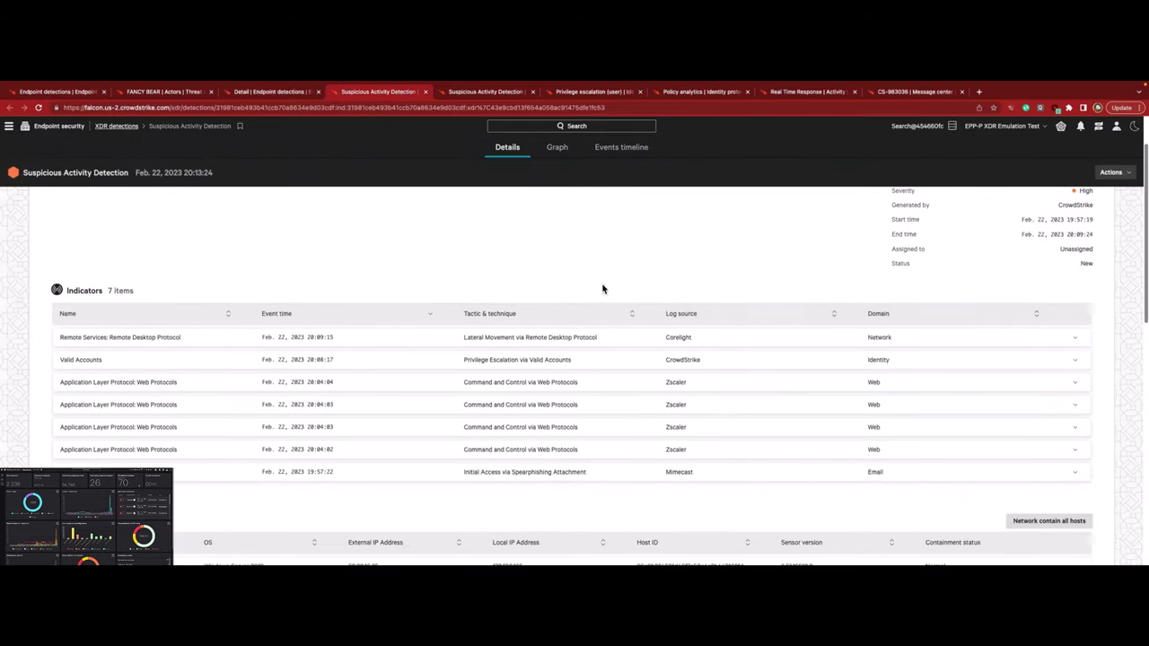
{"action": "left_click", "coordinate": [605, 477]}
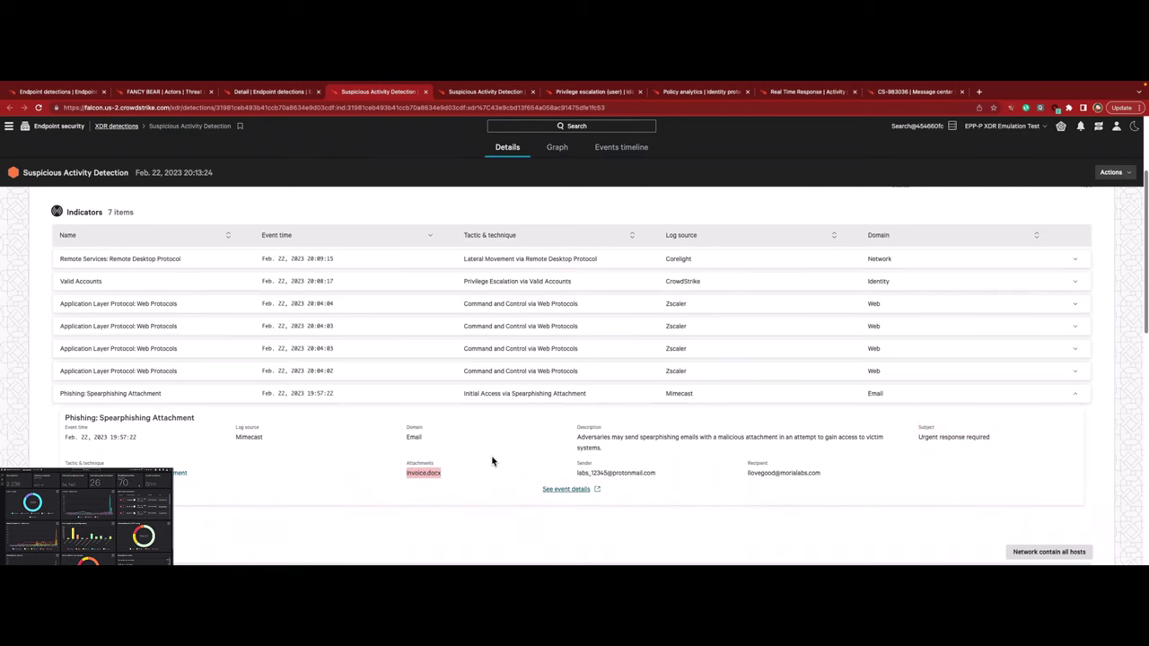
{"action": "scroll", "coordinate": [502, 438], "scroll_direction": "down", "scroll_amount": 1}
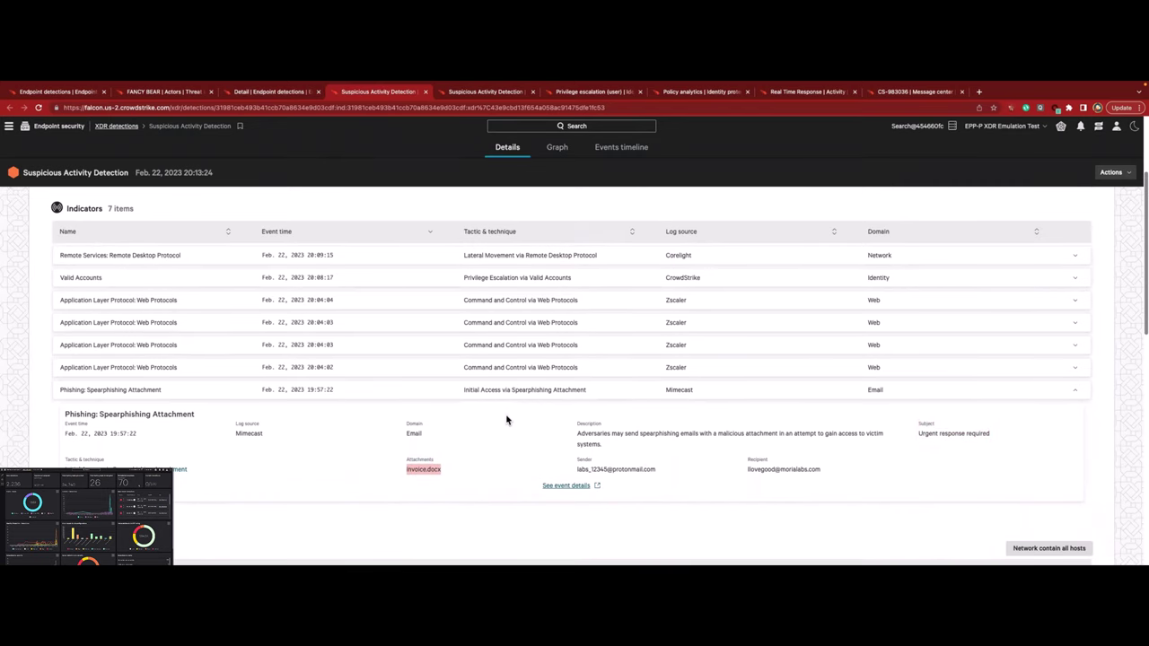
Examine the details of the earliest Zscaler Web Protocols indicator, the Valid Accounts indicator and the Remote Desktop Protocol indicator
{"action": "left_click", "coordinate": [579, 368]}
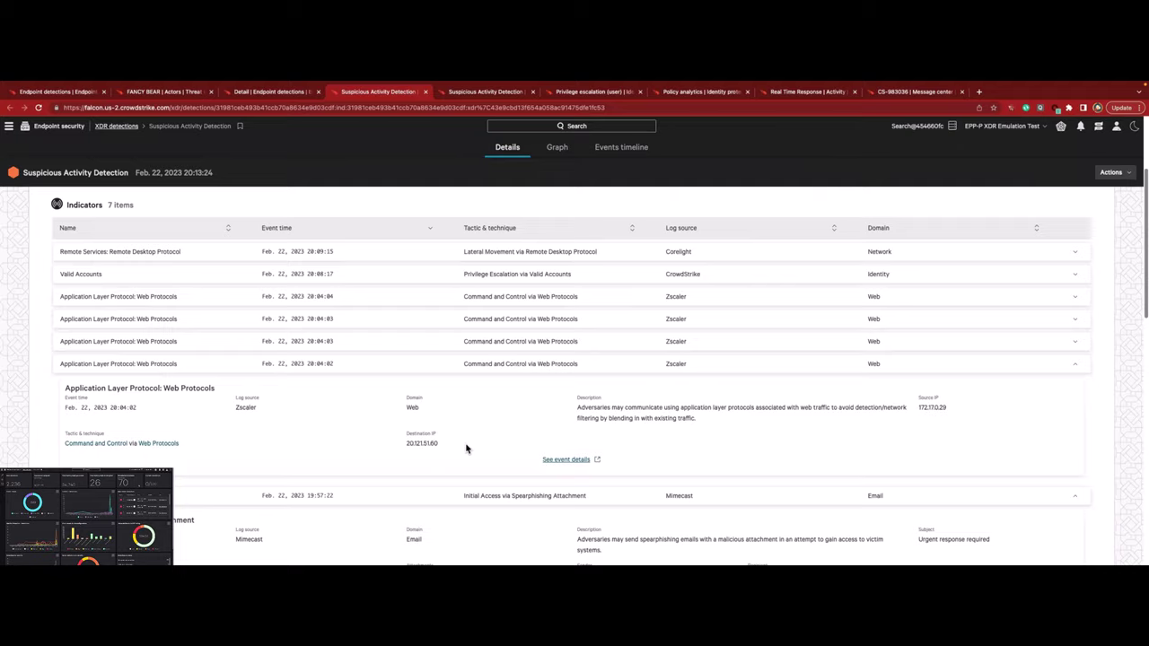
{"action": "scroll", "coordinate": [964, 427], "scroll_direction": "down", "scroll_amount": 3}
{"action": "scroll", "coordinate": [964, 427], "scroll_direction": "down", "scroll_amount": 3}
{"action": "scroll", "coordinate": [751, 375], "scroll_direction": "up", "scroll_amount": 10}
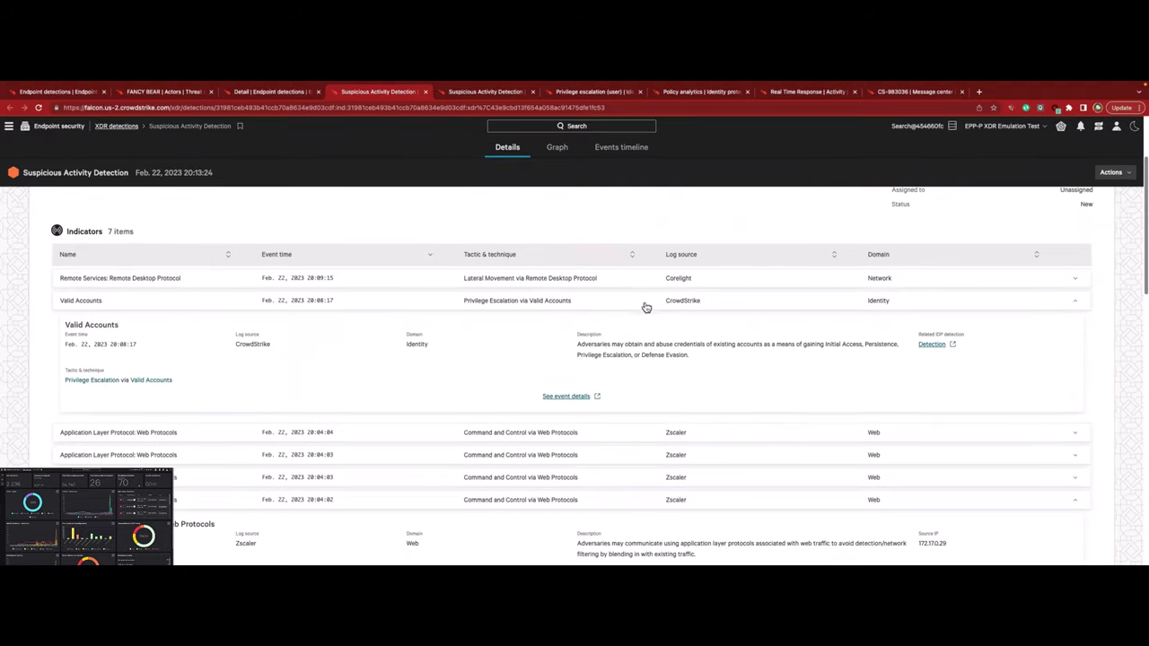
{"action": "left_click", "coordinate": [599, 288]}
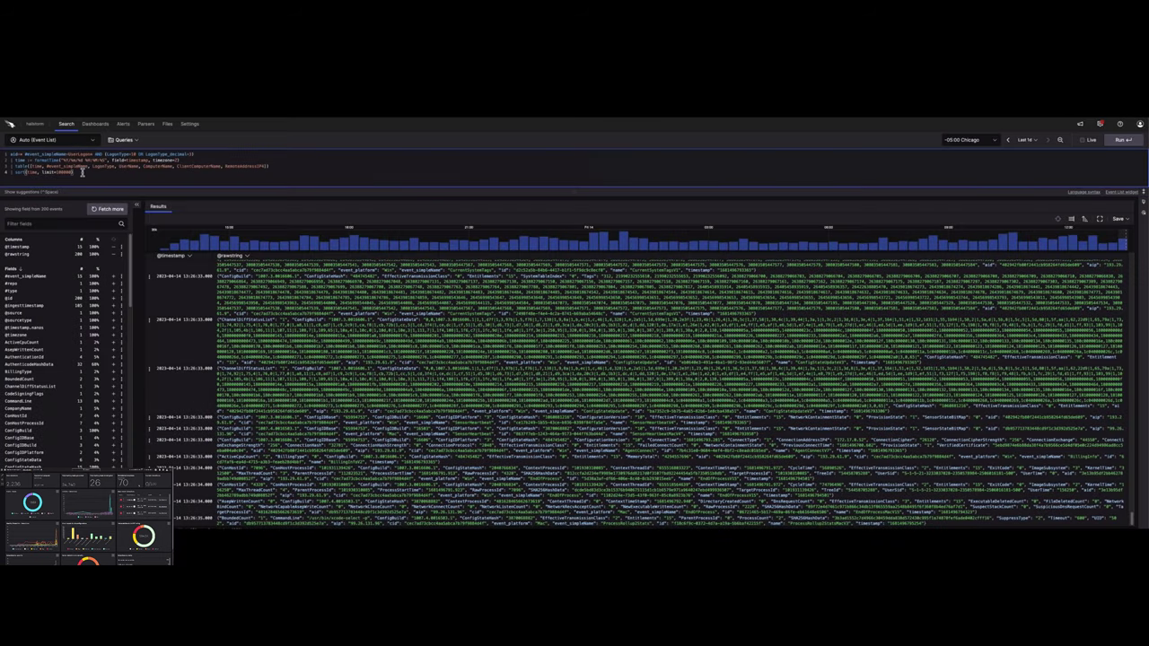
Run the log search query that tables UserLogon events and sorts them by time
{"action": "key", "text": "Return"}
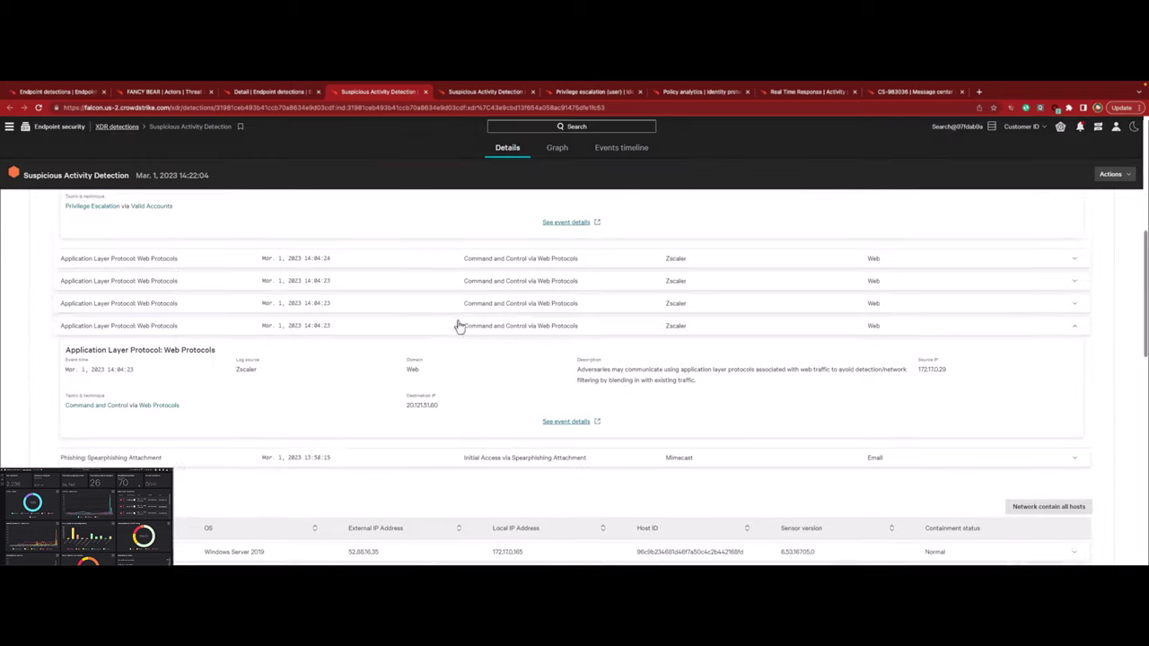
Review the hosts of the Suspicious Activity Detection and expand both user entries, the internal account and the external ProtonMail sender
{"action": "scroll", "coordinate": [652, 359], "scroll_direction": "down", "scroll_amount": 1}
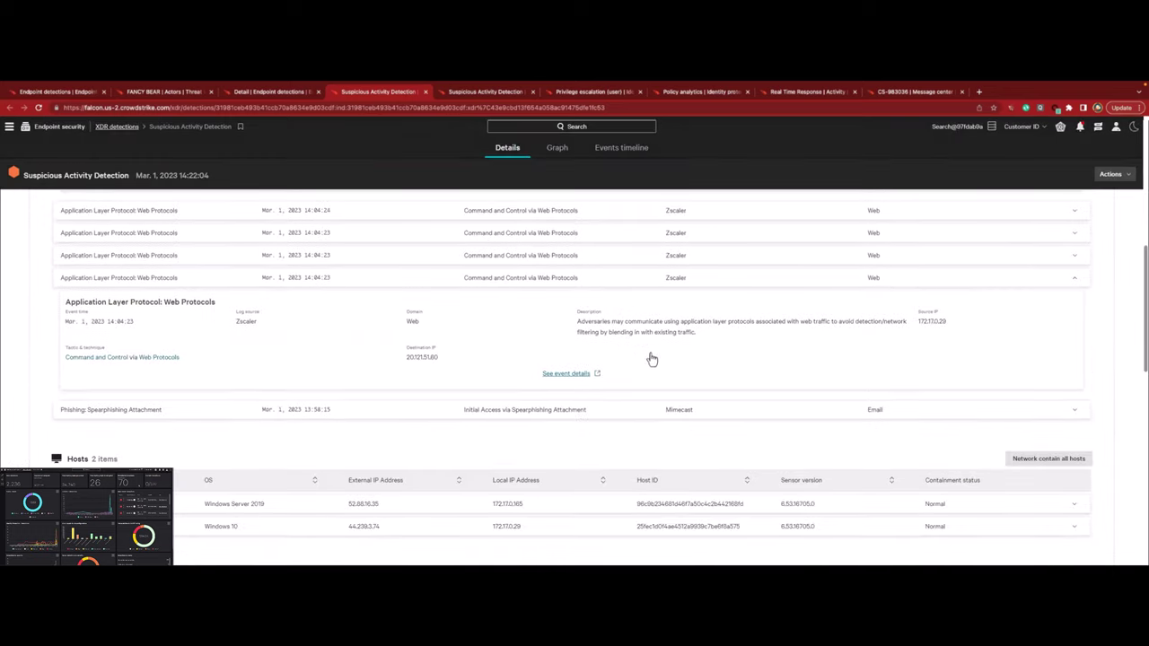
{"action": "scroll", "coordinate": [920, 461], "scroll_direction": "down", "scroll_amount": 3}
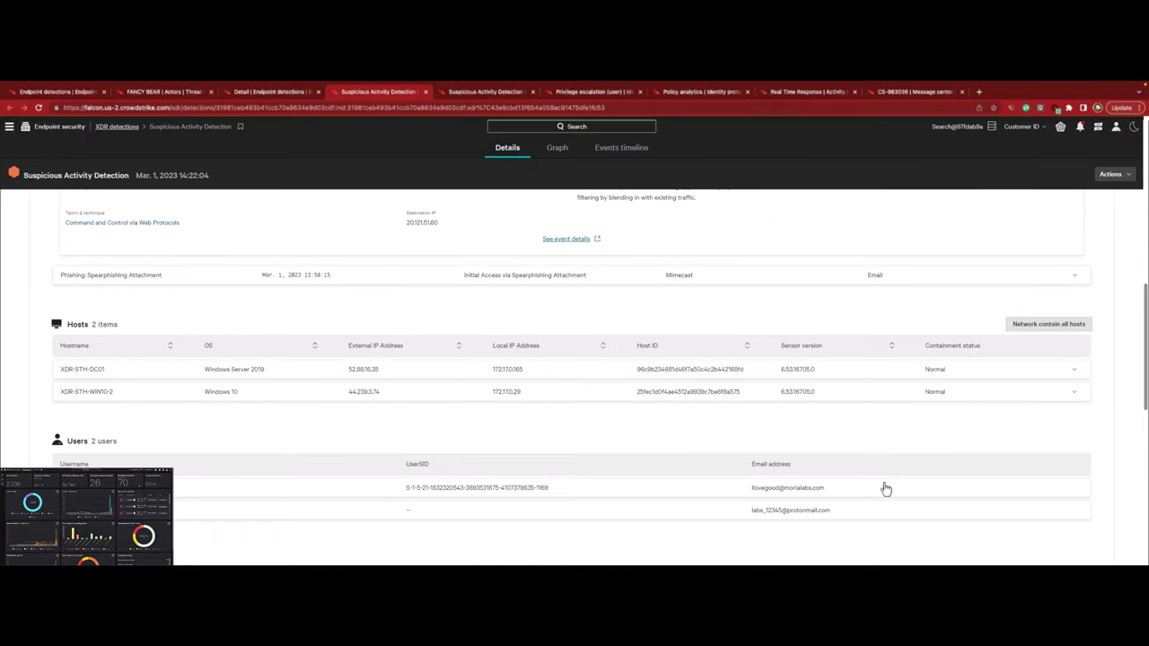
{"action": "scroll", "coordinate": [883, 485], "scroll_direction": "down", "scroll_amount": 2}
{"action": "left_click", "coordinate": [856, 312]}
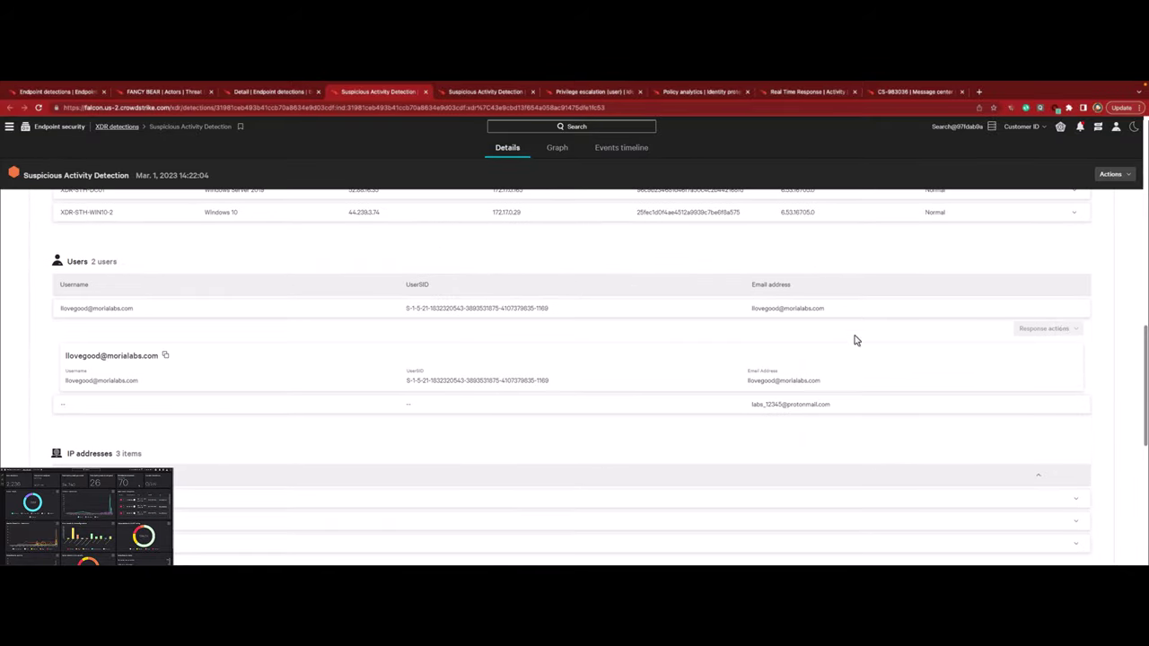
{"action": "left_click", "coordinate": [866, 409]}
Add the internal morialabs user to the Zscaler restricted user group and to the Identity protection watchlist
{"action": "left_click", "coordinate": [1068, 330]}
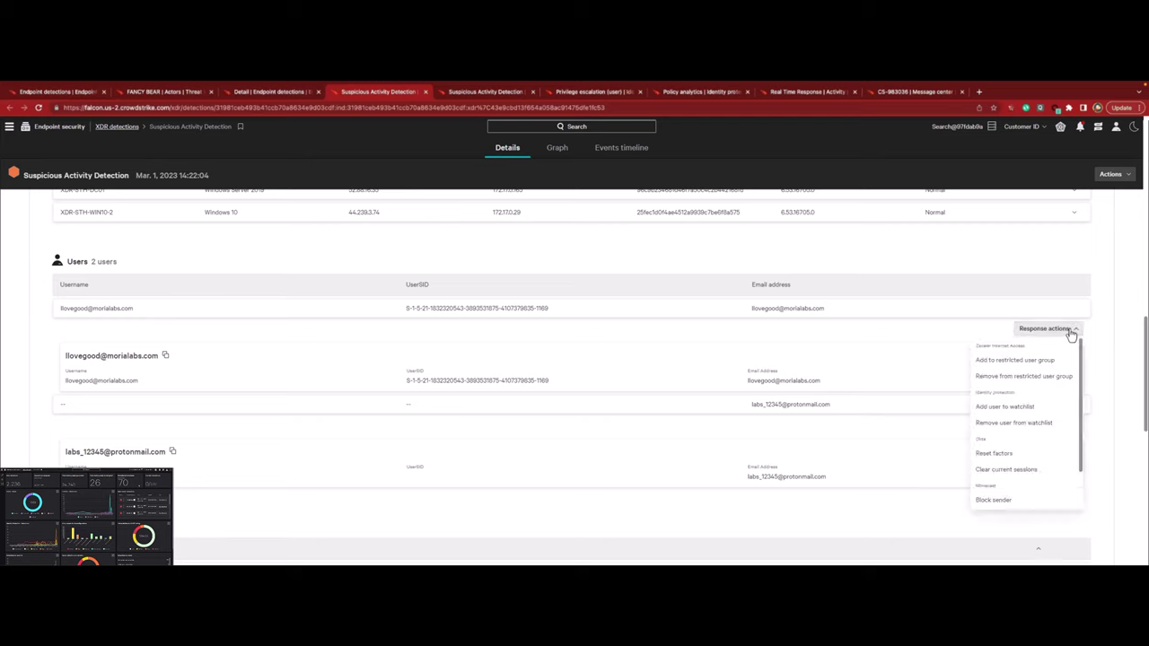
{"action": "left_click", "coordinate": [1026, 360]}
{"action": "left_click", "coordinate": [661, 410]}
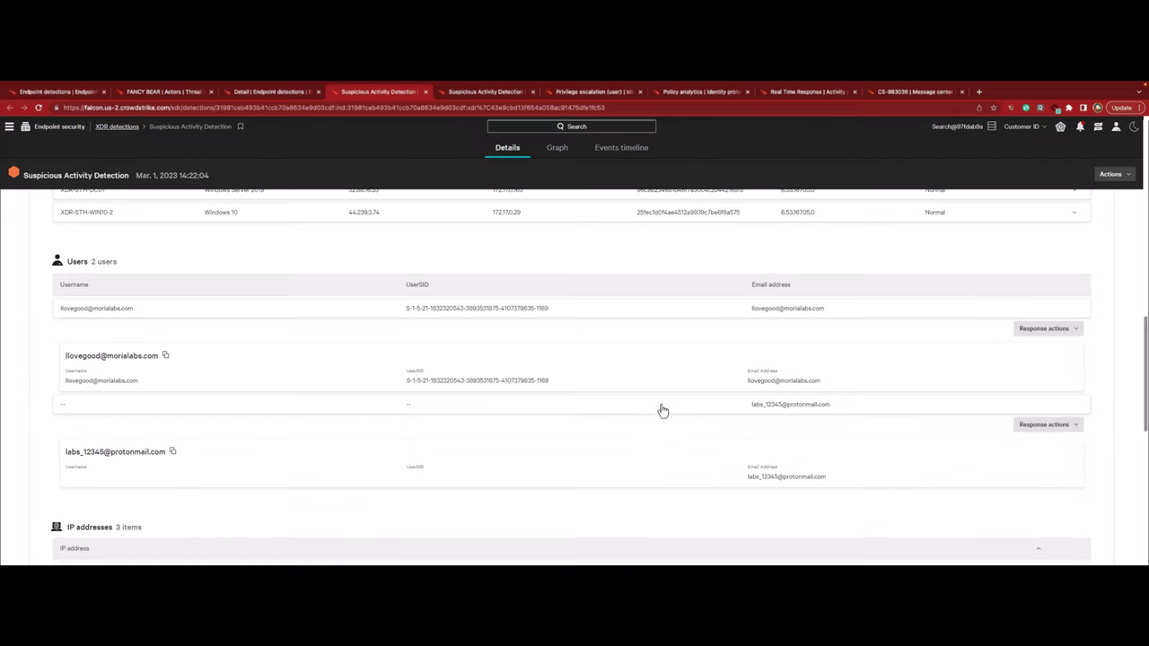
{"action": "left_click", "coordinate": [1032, 334]}
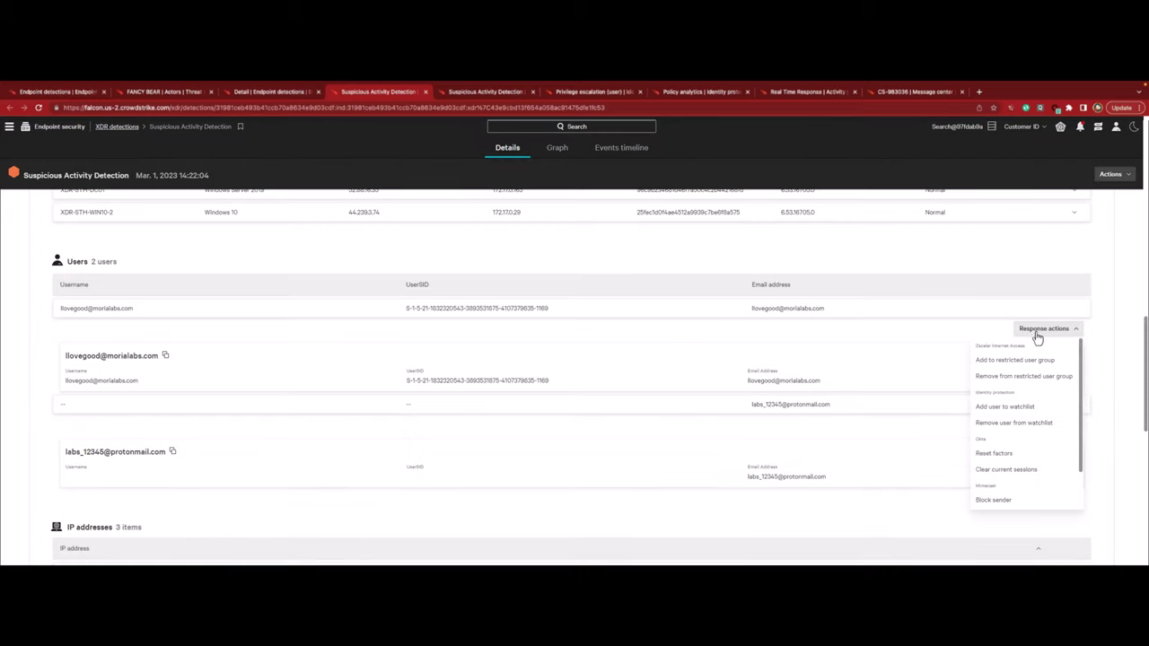
{"action": "left_click", "coordinate": [1020, 408]}
{"action": "left_click", "coordinate": [681, 403]}
Reset the Okta authentication factors of the internal morialabs user
{"action": "left_click", "coordinate": [1048, 332]}
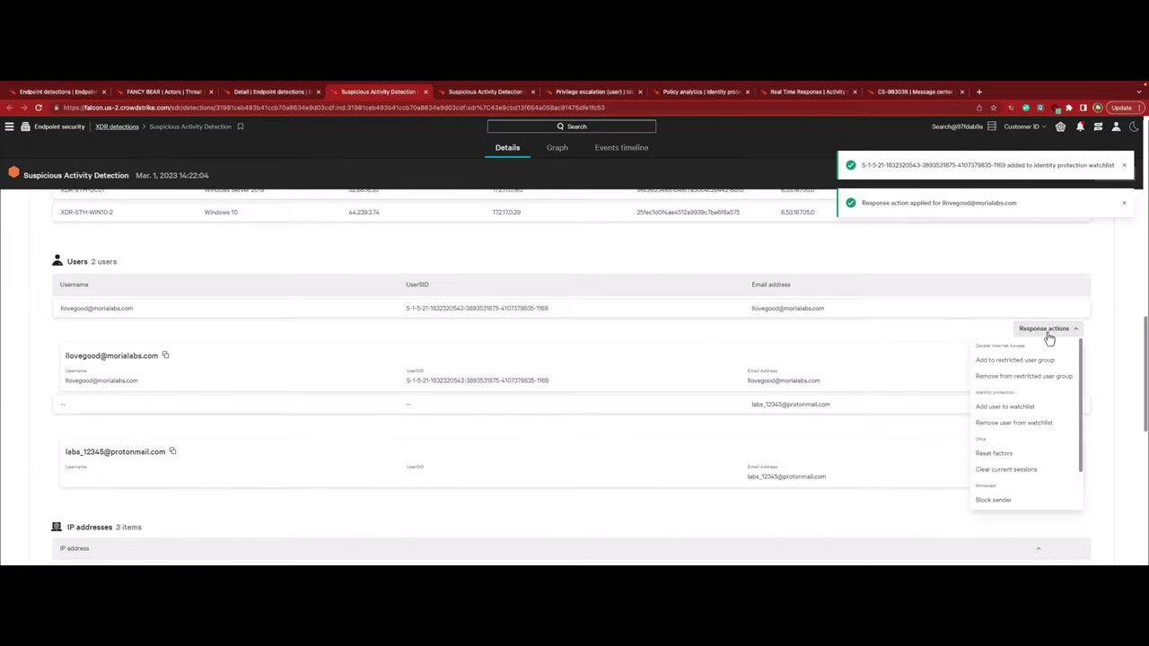
{"action": "left_click", "coordinate": [994, 453]}
{"action": "left_click", "coordinate": [662, 417]}
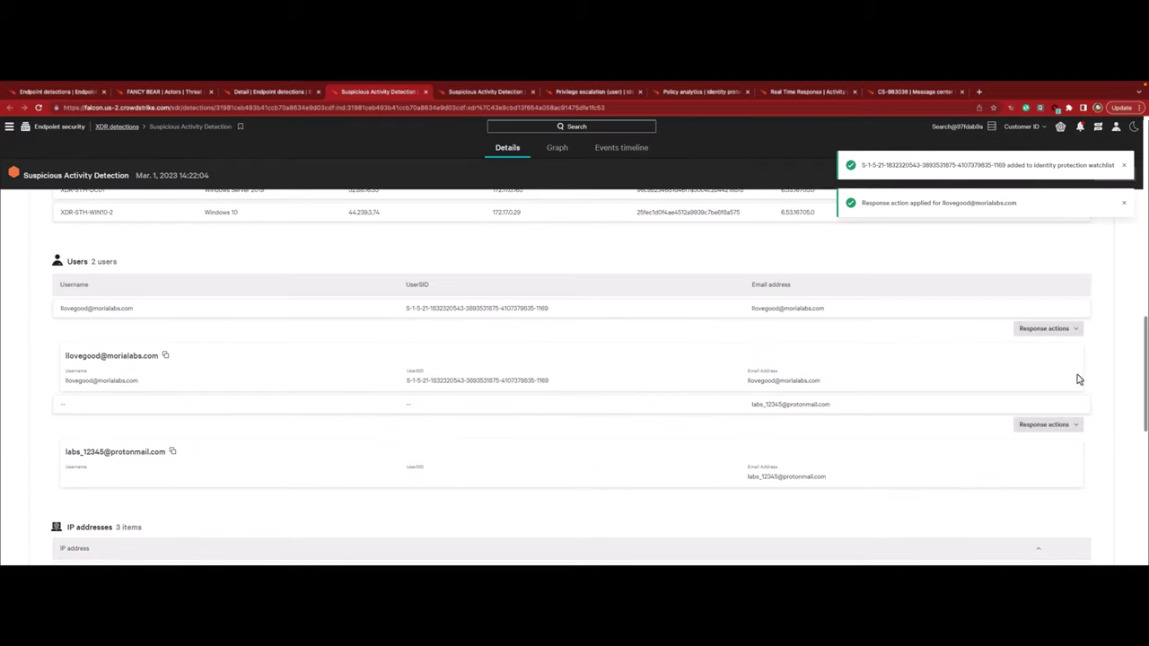
Block both the internal morialabs address and the external ProtonMail address as senders in Mimecast, leaving the audit log entries empty
{"action": "left_click", "coordinate": [1050, 329]}
{"action": "left_click", "coordinate": [1012, 501]}
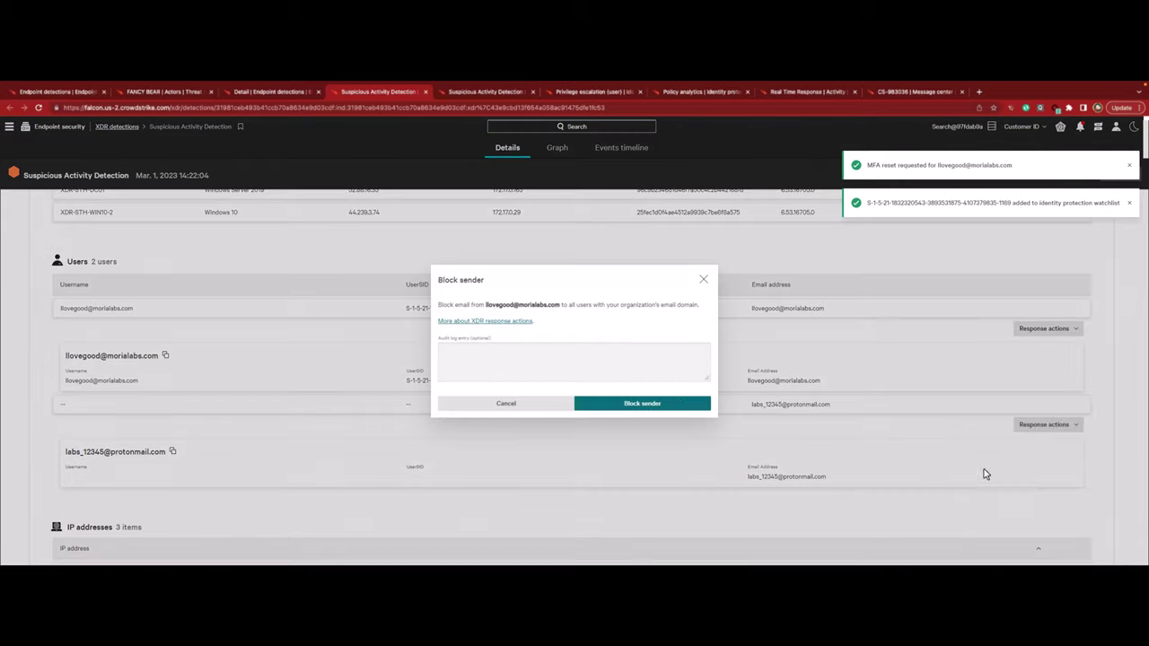
{"action": "left_click", "coordinate": [674, 406]}
{"action": "left_click", "coordinate": [1032, 425]}
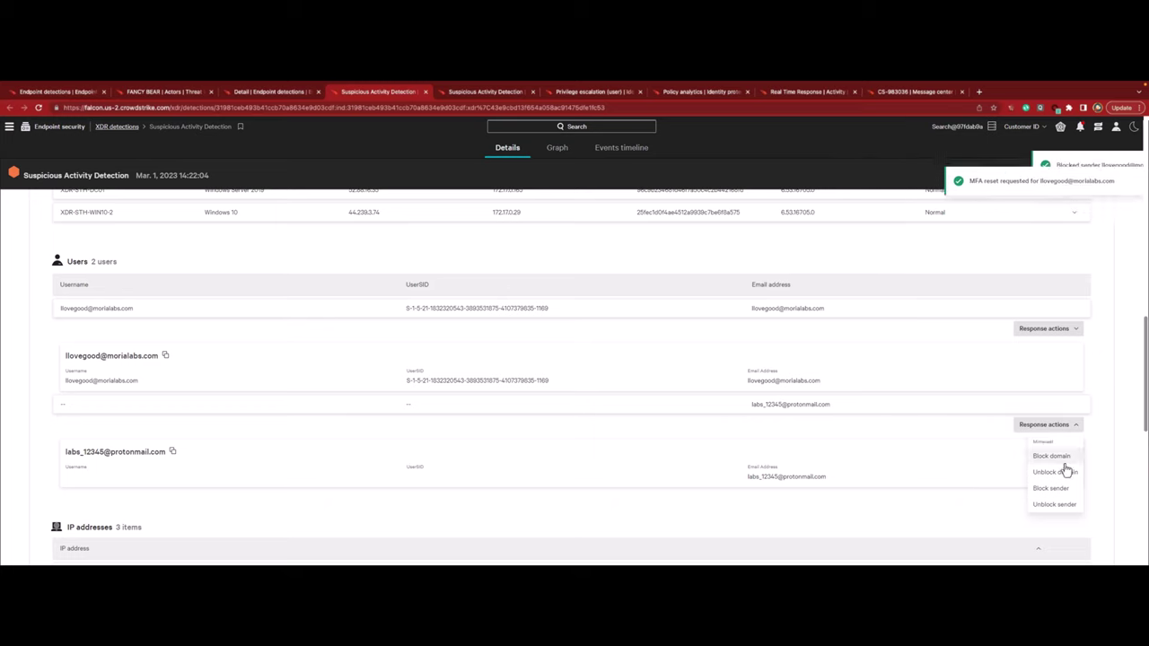
{"action": "left_click", "coordinate": [1049, 490]}
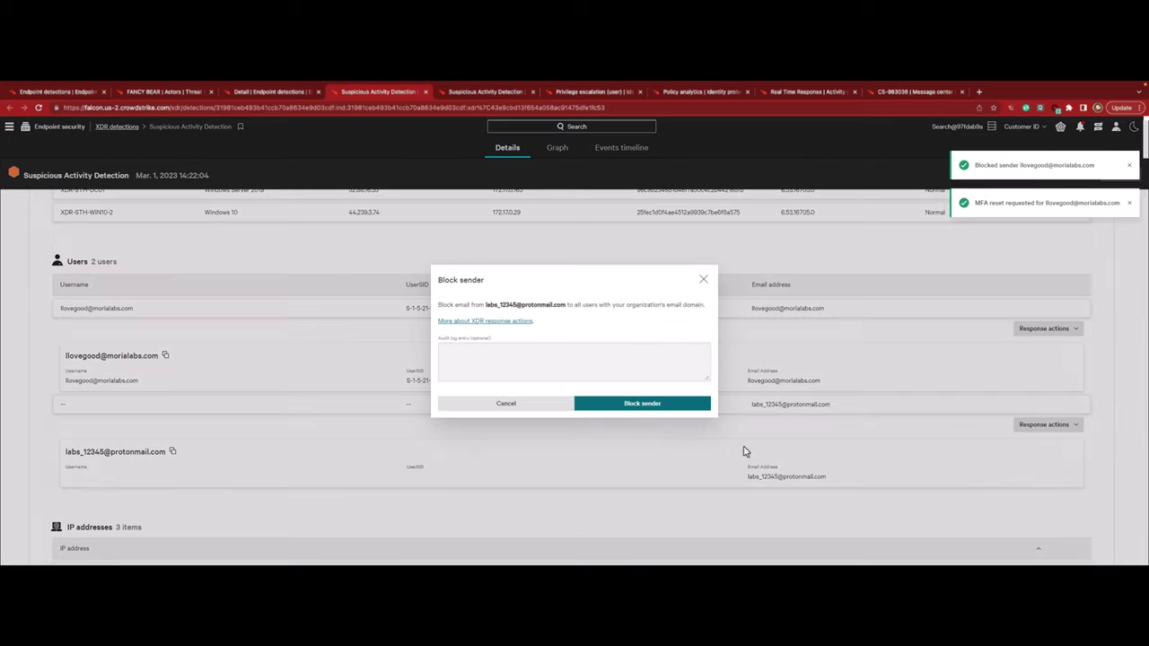
{"action": "left_click", "coordinate": [629, 406]}
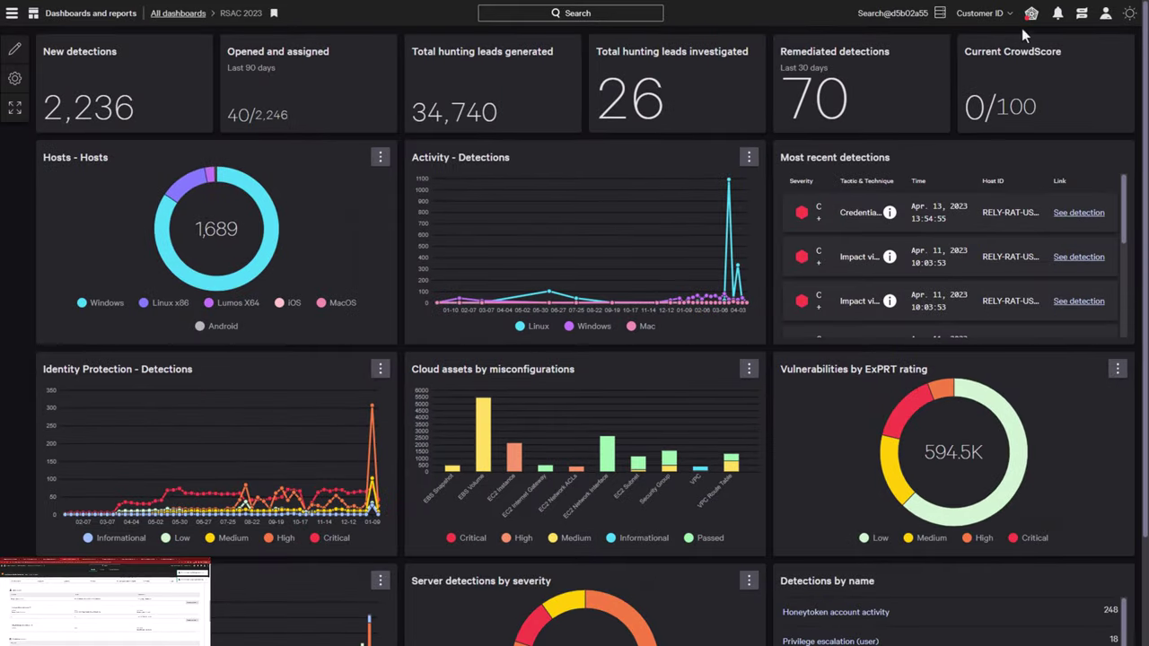
Open the XDR Security Incident message for XDR-STH-DC01 and XDR-STH-WIN10-2 in the message center and read its activity summary, countermeasures and required actions
{"action": "left_click", "coordinate": [1031, 14]}
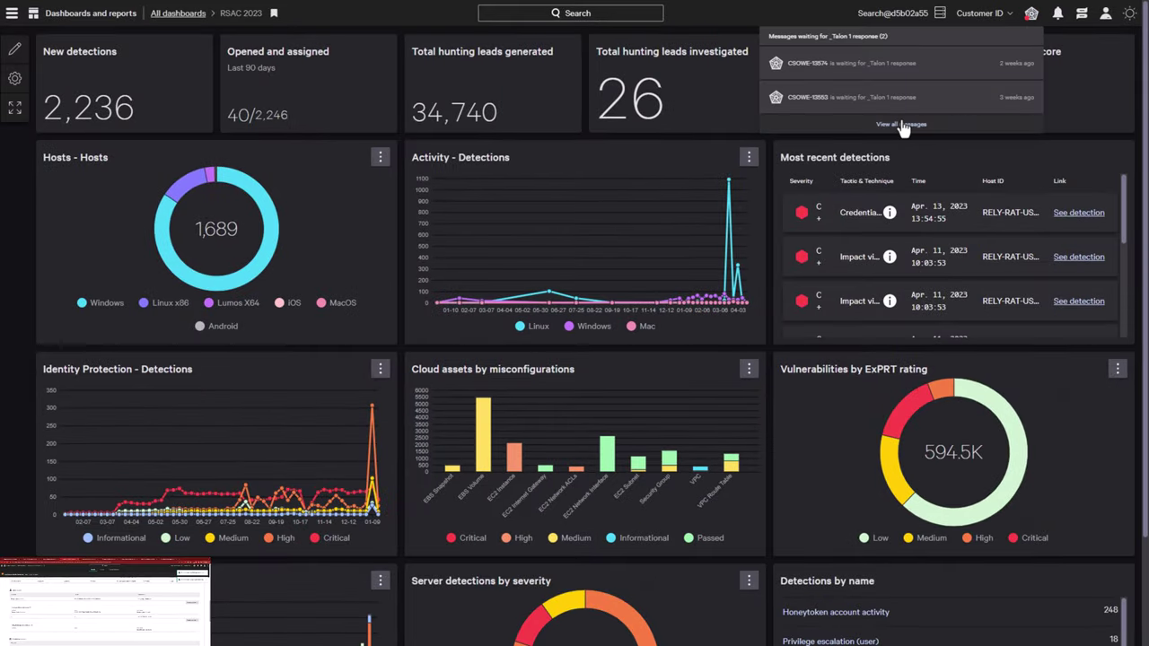
{"action": "left_click", "coordinate": [901, 125]}
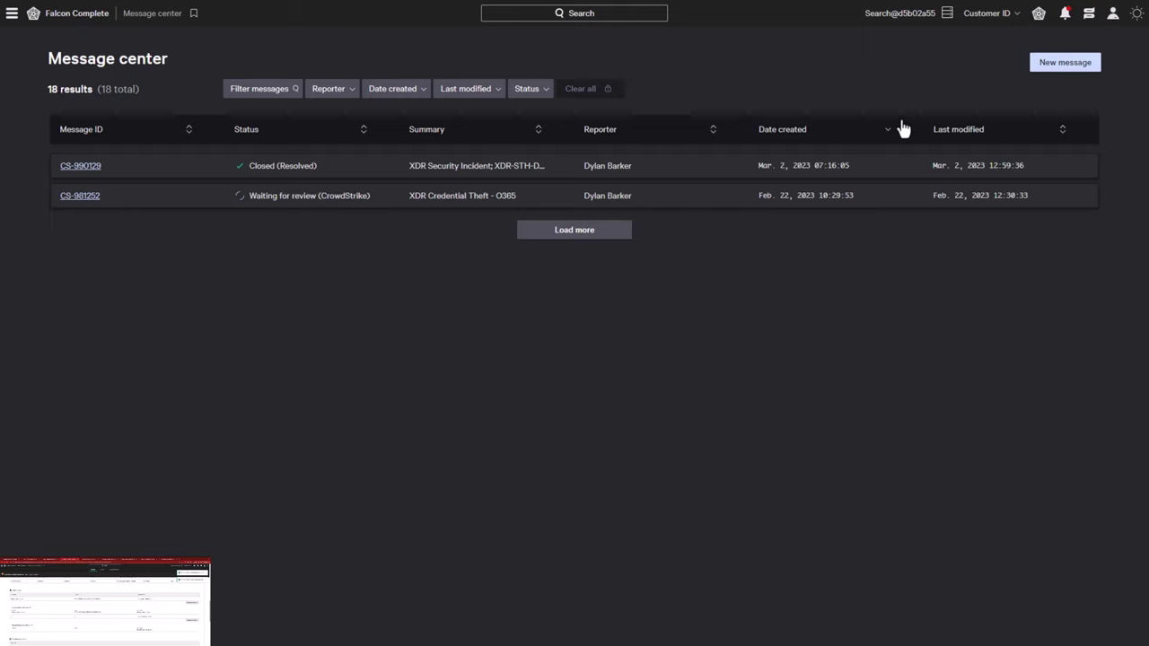
{"action": "left_click", "coordinate": [79, 167]}
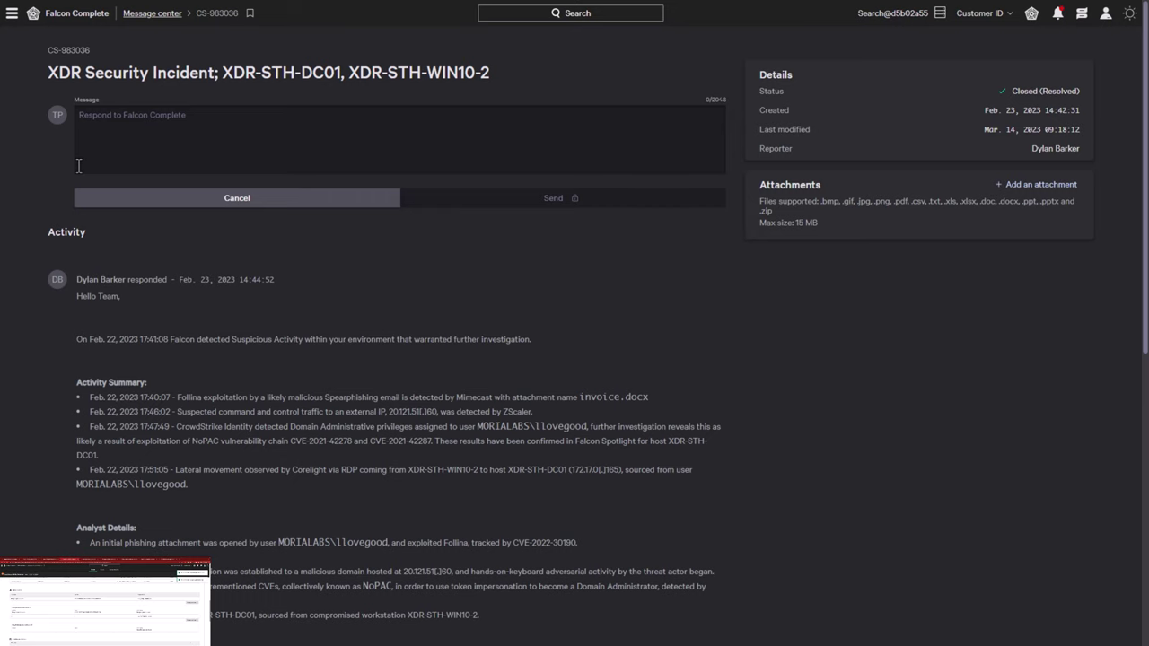
{"action": "scroll", "coordinate": [79, 166], "scroll_direction": "down", "scroll_amount": 6}
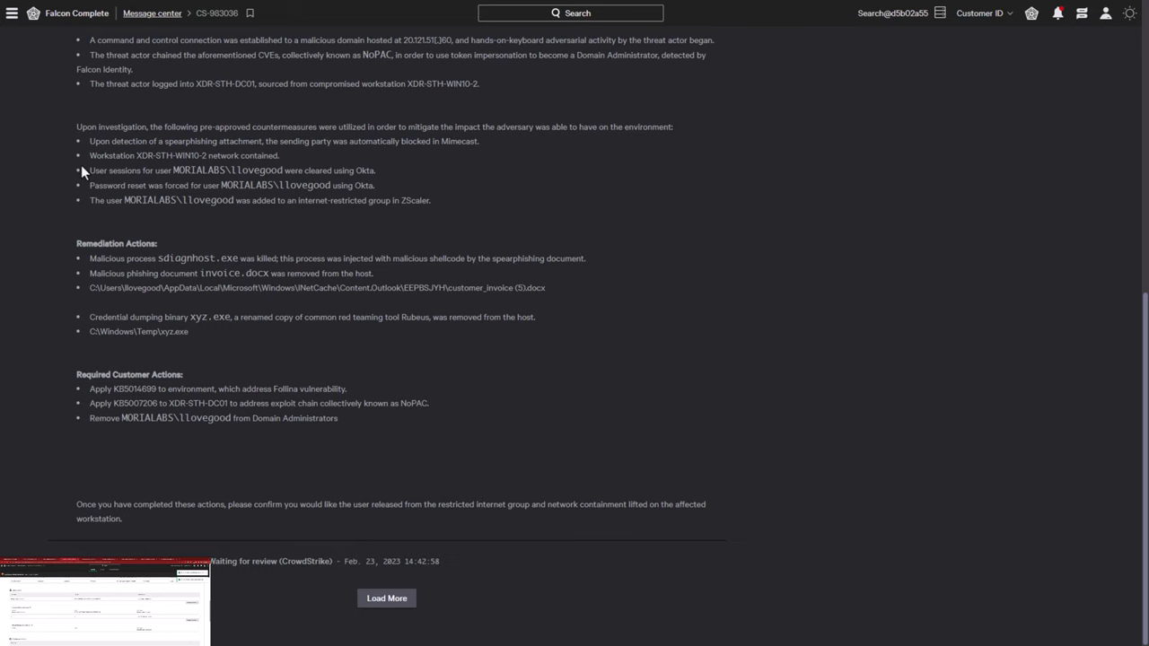
{"action": "scroll", "coordinate": [81, 170], "scroll_direction": "up", "scroll_amount": 4}
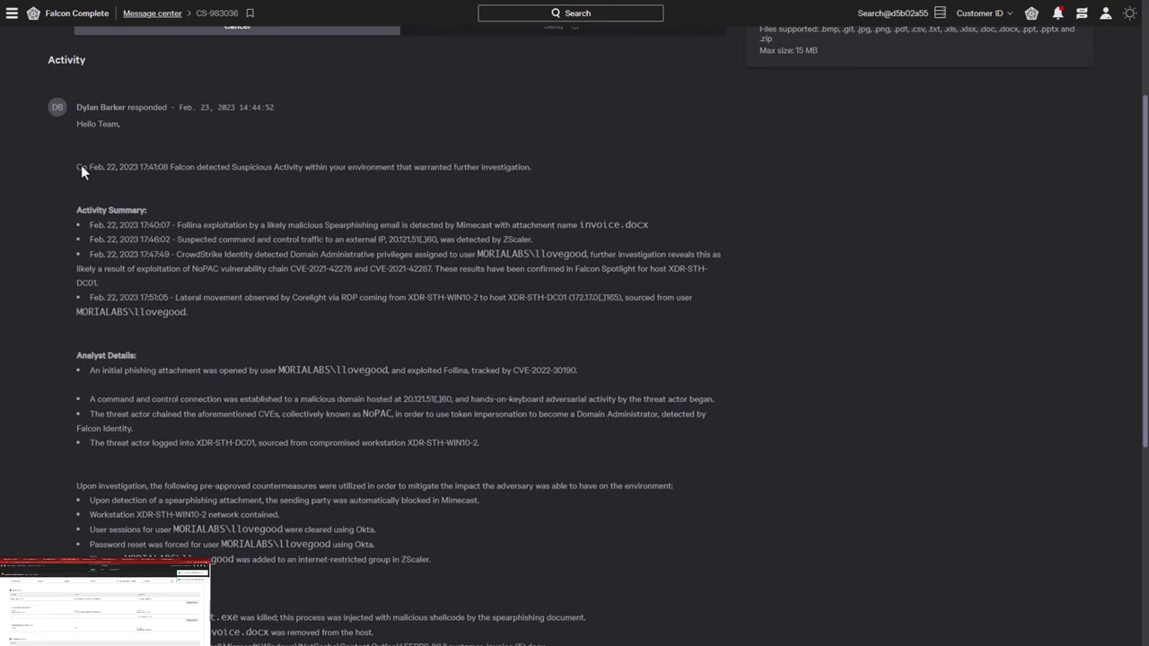
{"action": "scroll", "coordinate": [81, 165], "scroll_direction": "up", "scroll_amount": 2}
Send the Falcon Complete team the reply "Were there any threat actors associated with this attack?"
{"action": "left_click", "coordinate": [80, 165]}
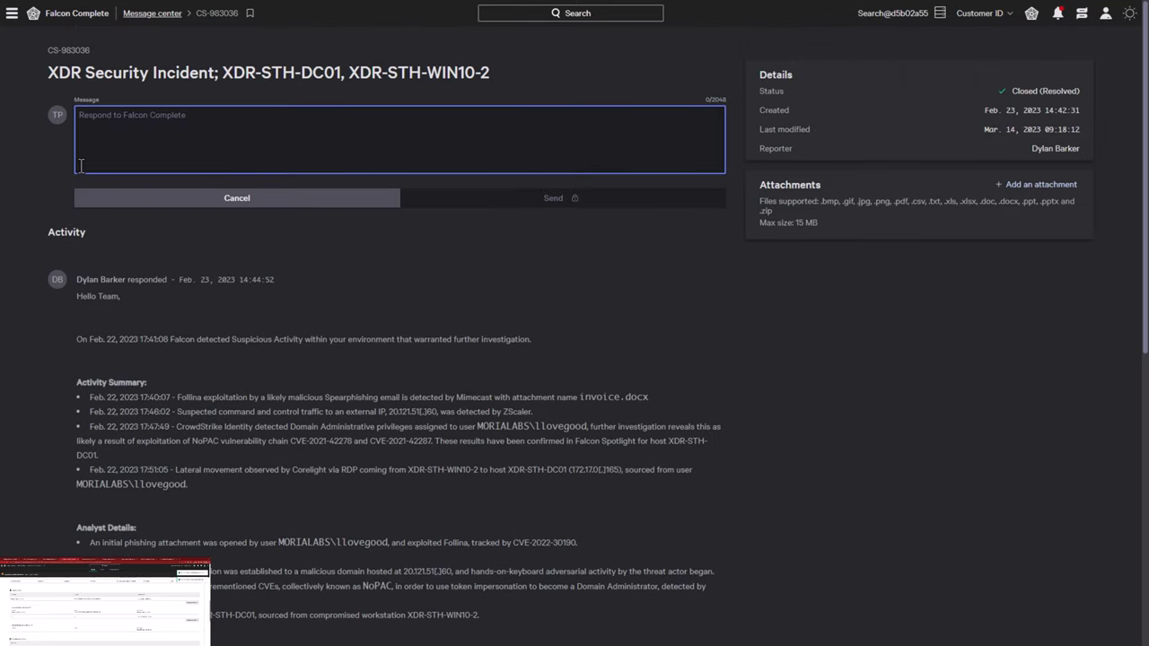
{"action": "type", "text": "Were there any threat actors a"}
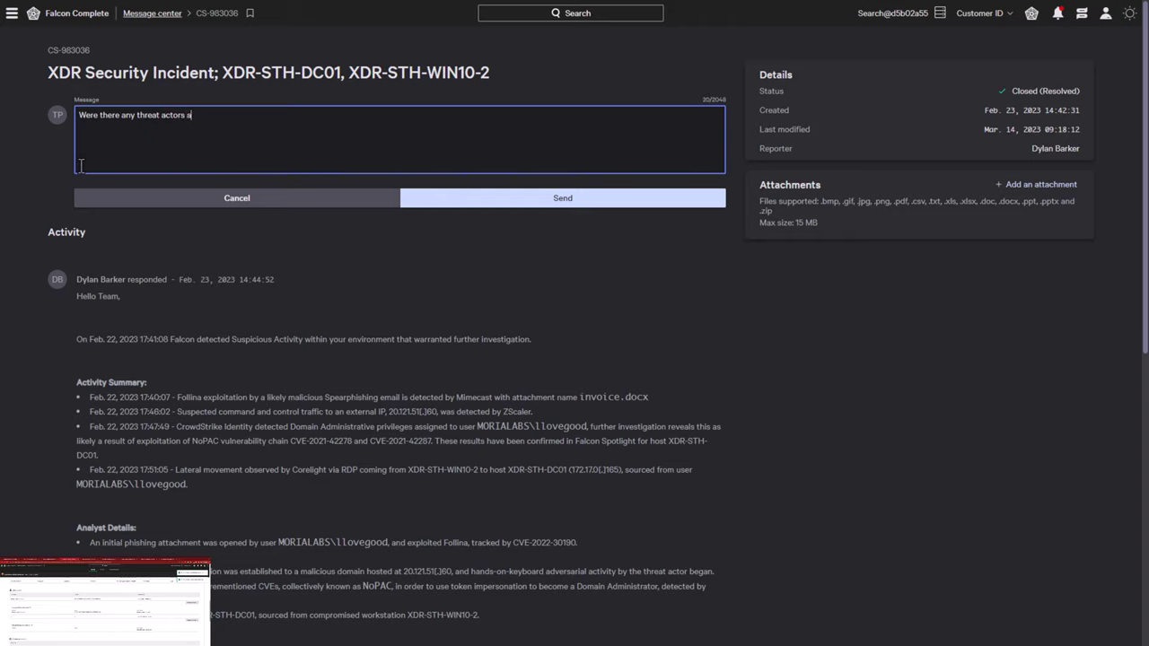
{"action": "type", "text": "ssociated with this attack?"}
{"action": "left_click", "coordinate": [494, 200]}
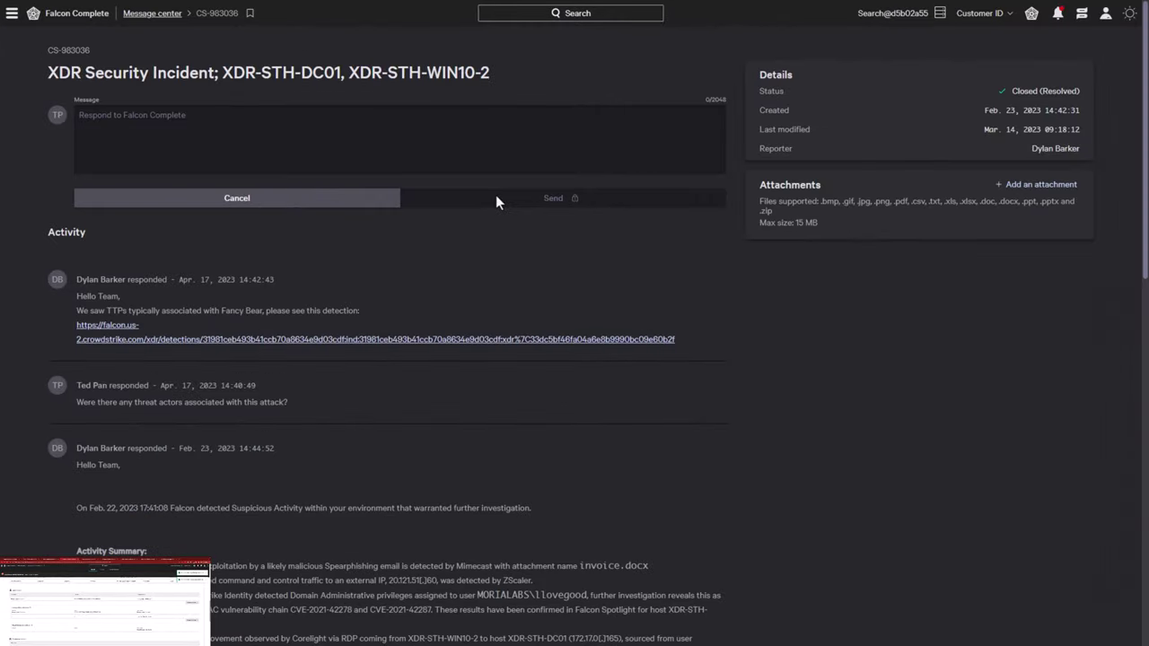
Open the detection linked in the analyst's reply and examine the threat intelligence for IP address 172.245.45.27
{"action": "left_click", "coordinate": [415, 348]}
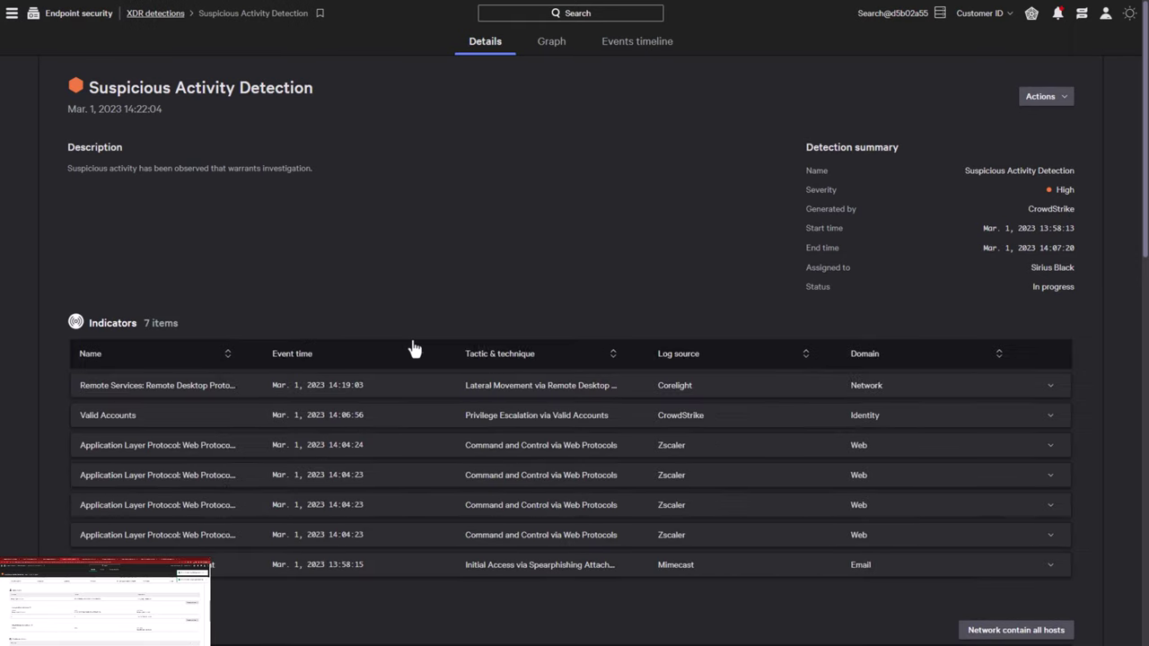
{"action": "scroll", "coordinate": [415, 348], "scroll_direction": "down", "scroll_amount": 3}
{"action": "scroll", "coordinate": [414, 348], "scroll_direction": "down", "scroll_amount": 5}
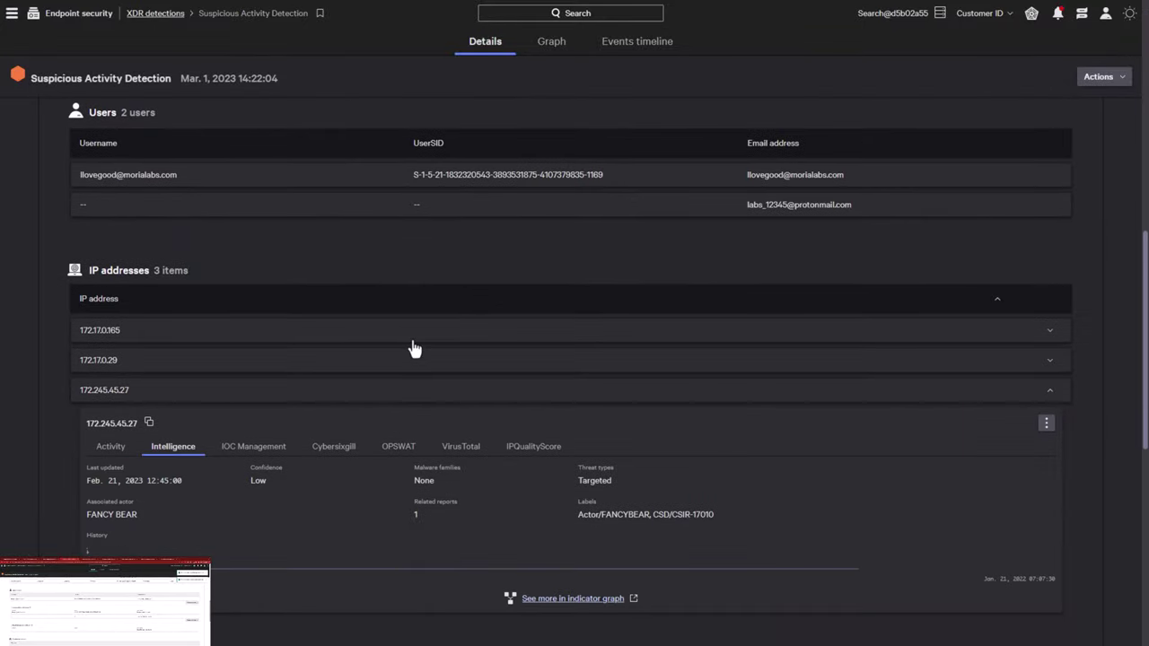